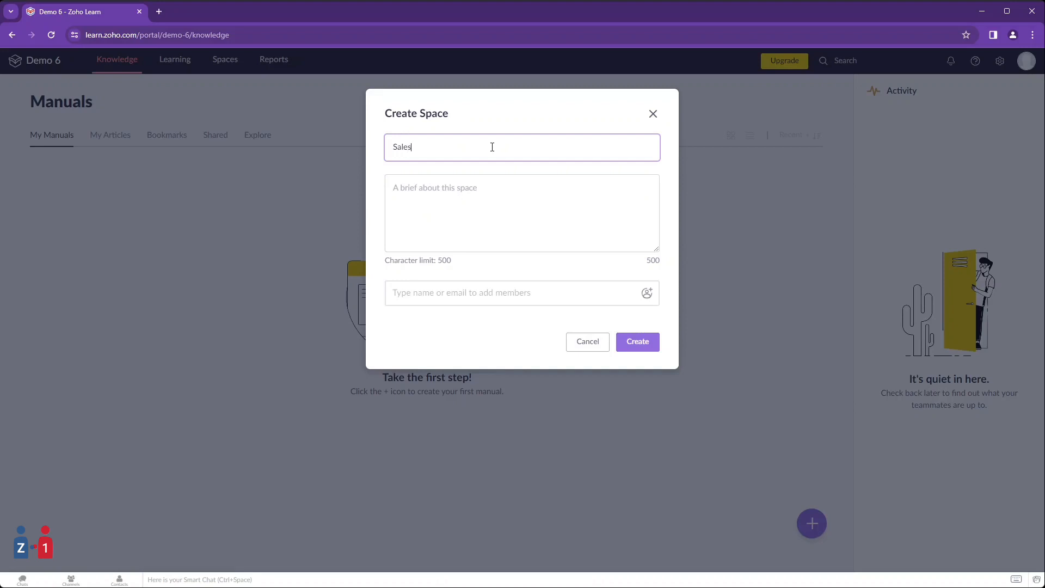
Describe the Sales space as "Training for Sales Team" and create it without adding members
left_click(475, 201)
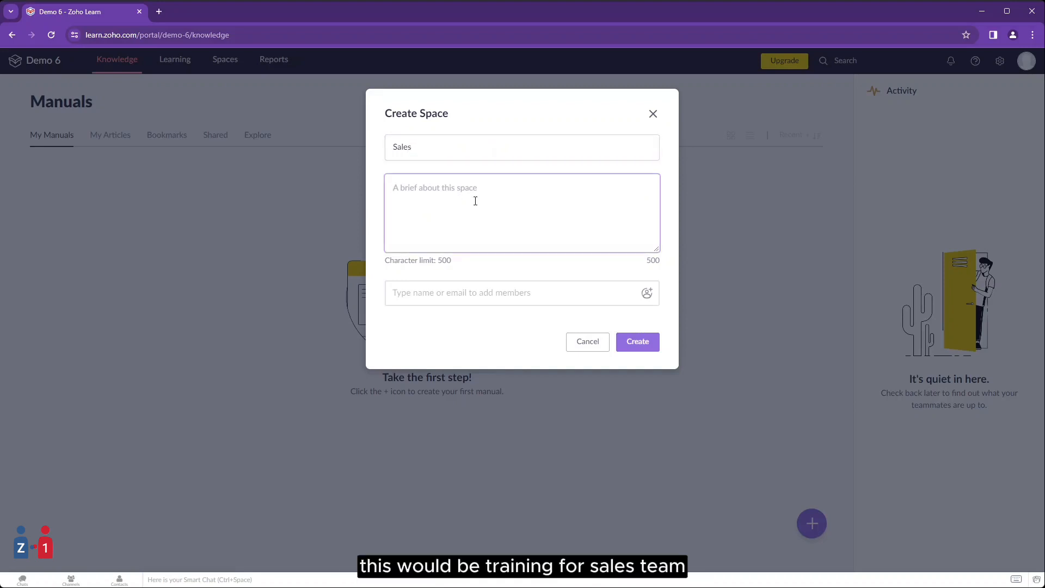
type("Traiing fo")
key("BackSpace")
key("BackSpace")
key("BackSpace")
key("BackSpace")
type("ninf")
key("BackSpace")
type("g")
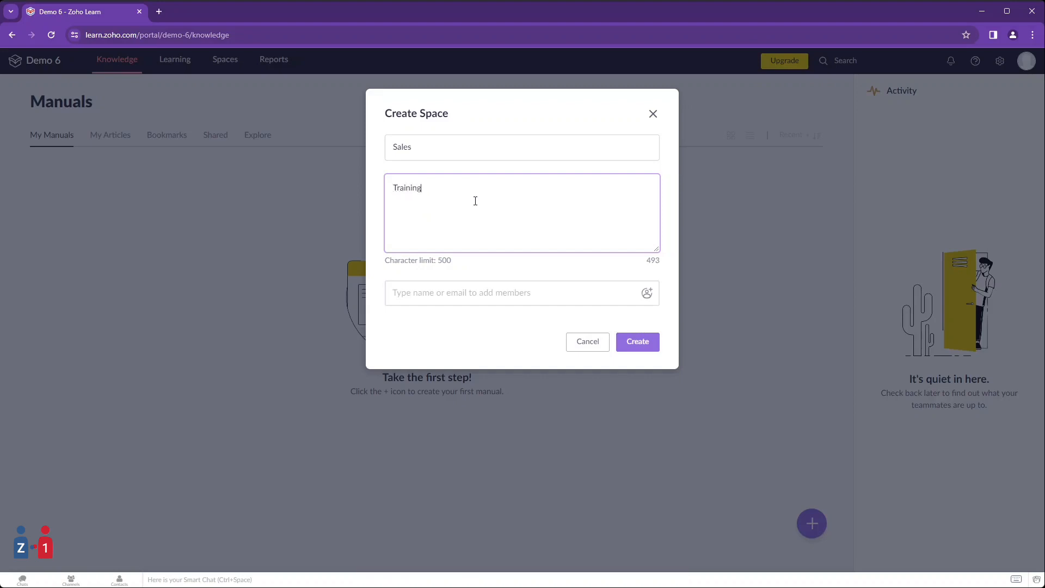
type(" for Sales Team")
left_click(528, 291)
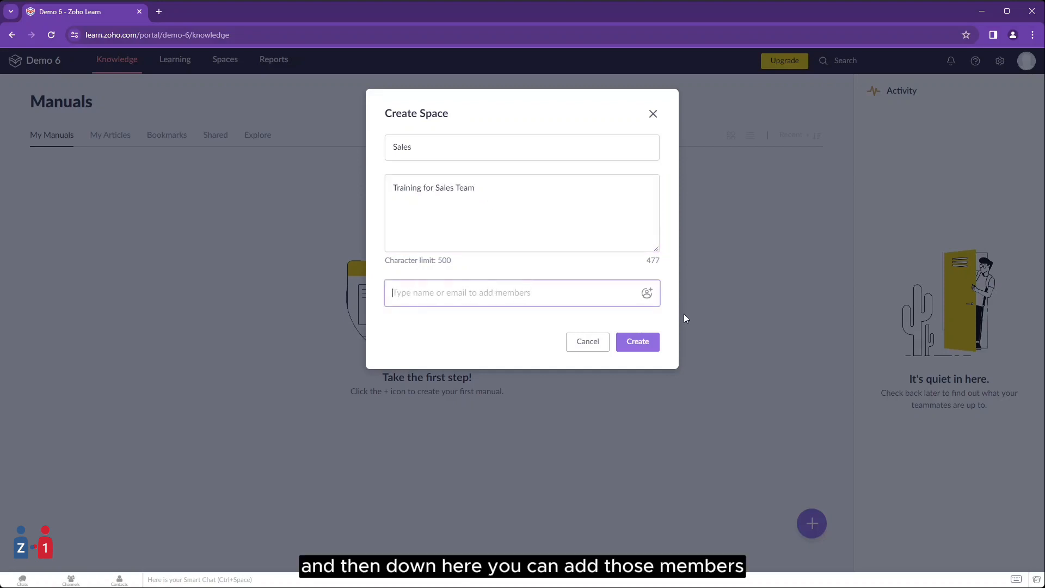
left_click(634, 349)
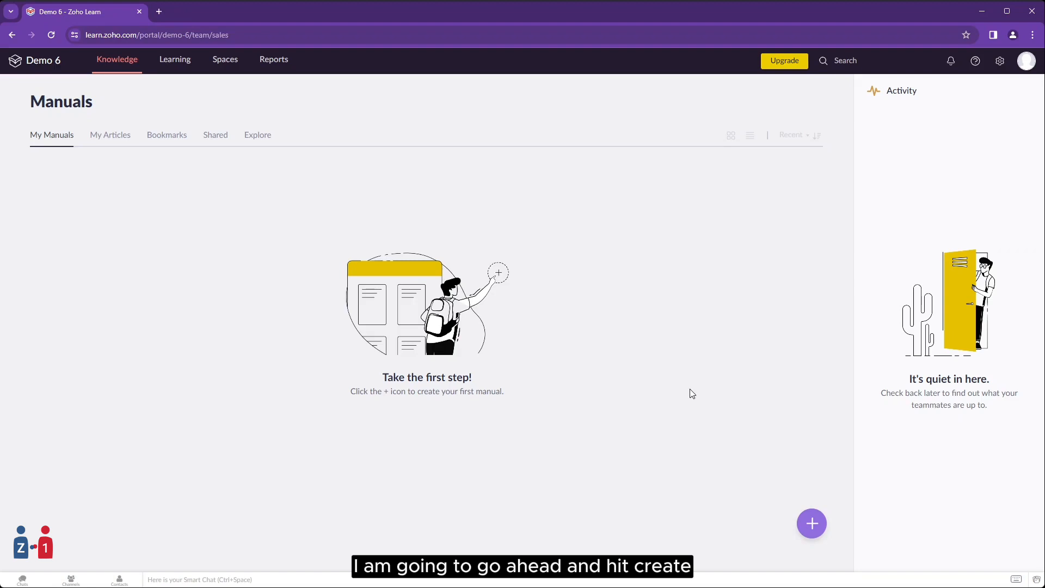
Open the Sales space and create a manual in it named "Sales Presentation"
left_click(228, 60)
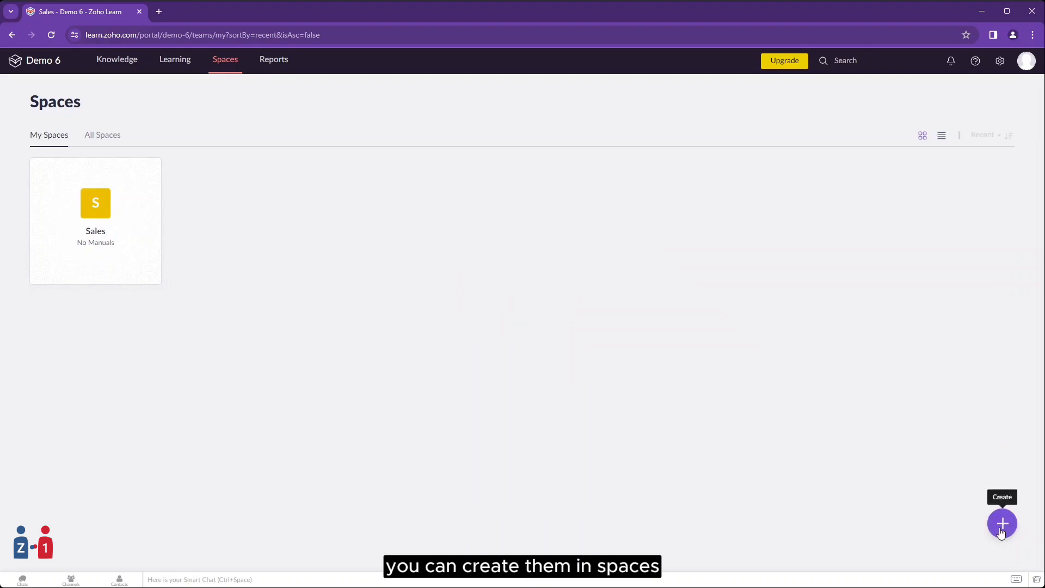
left_click(100, 218)
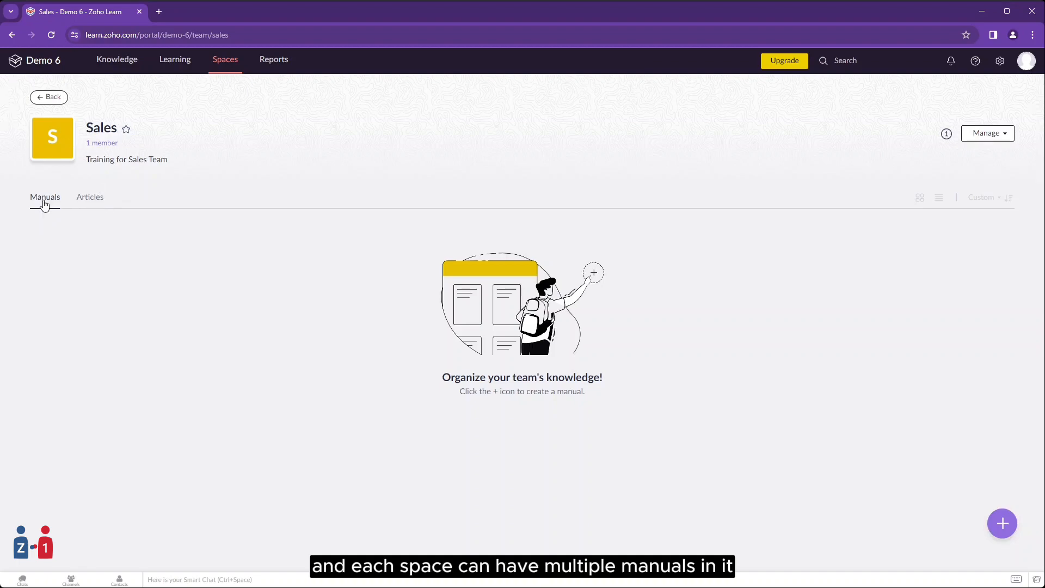
left_click(1002, 523)
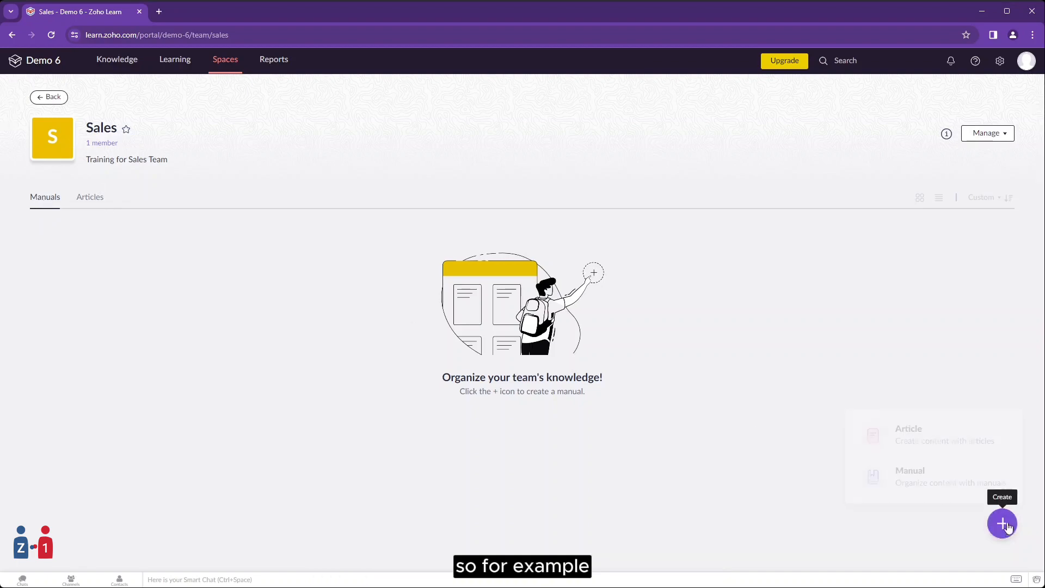
left_click(933, 483)
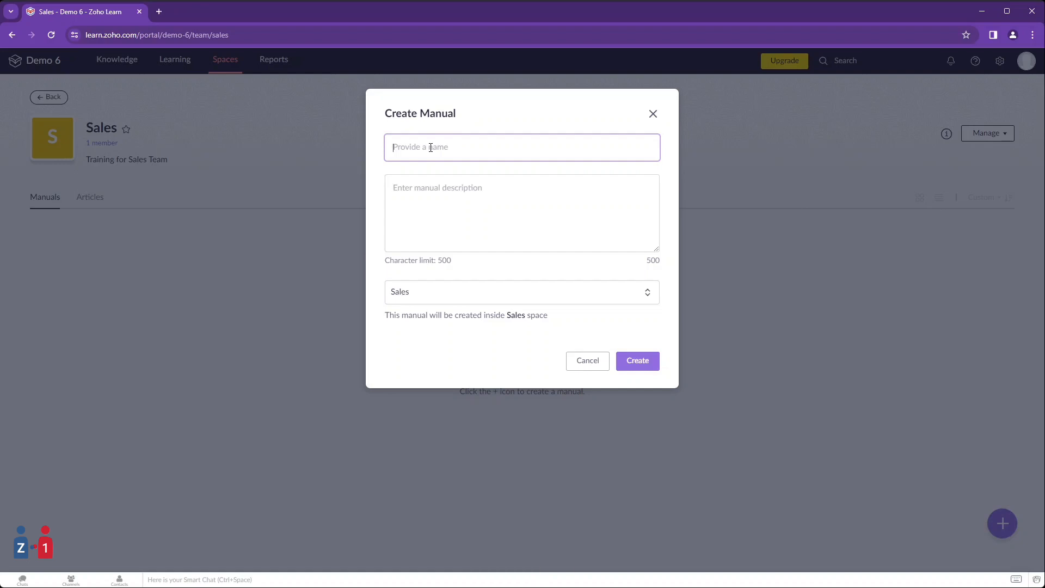
type("Sales Pre")
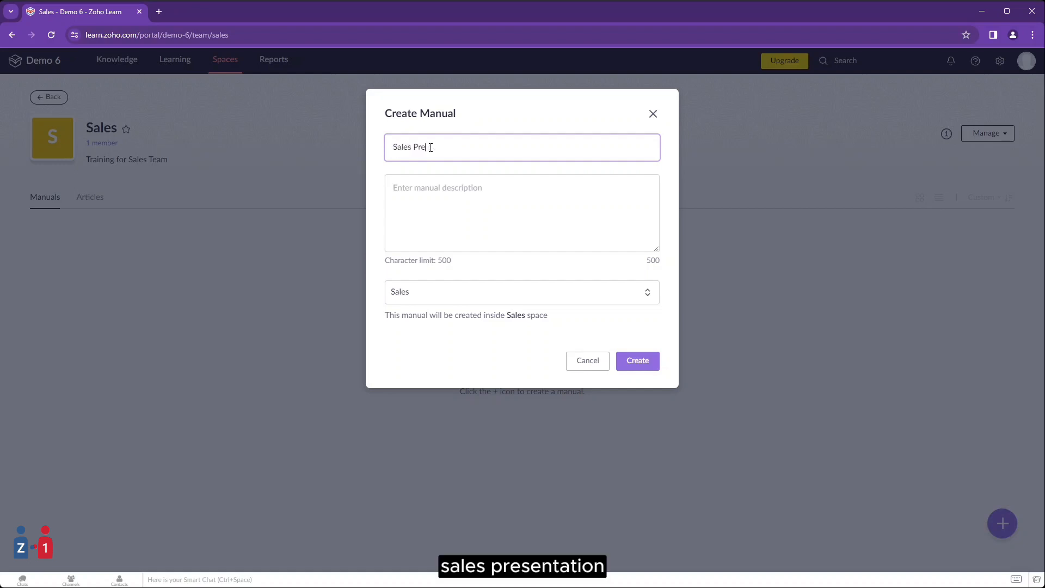
type("sentation")
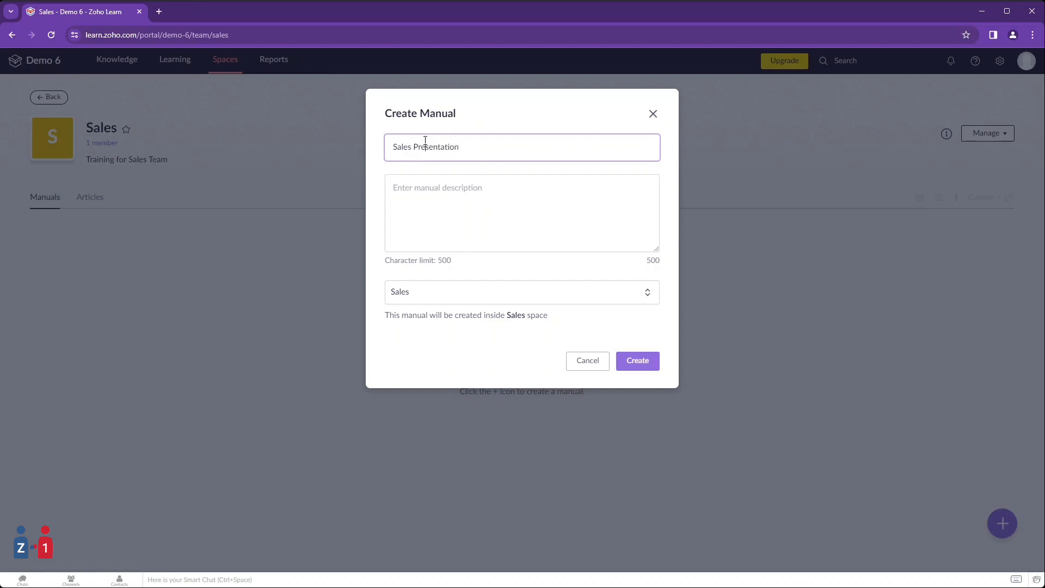
left_click(658, 369)
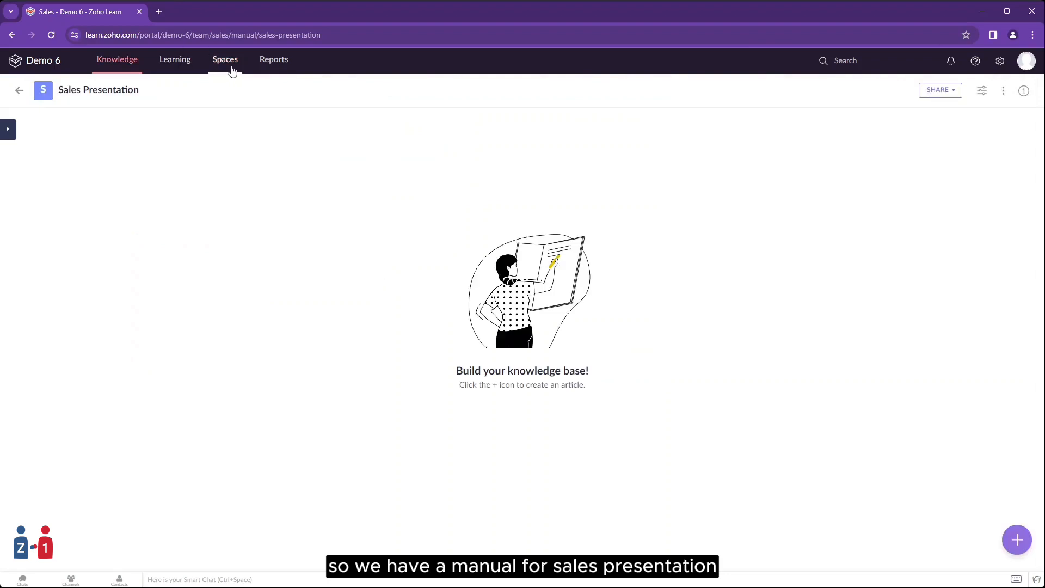
Return to the Sales space and create a second manual named "Sales Training"
left_click(231, 67)
left_click(118, 222)
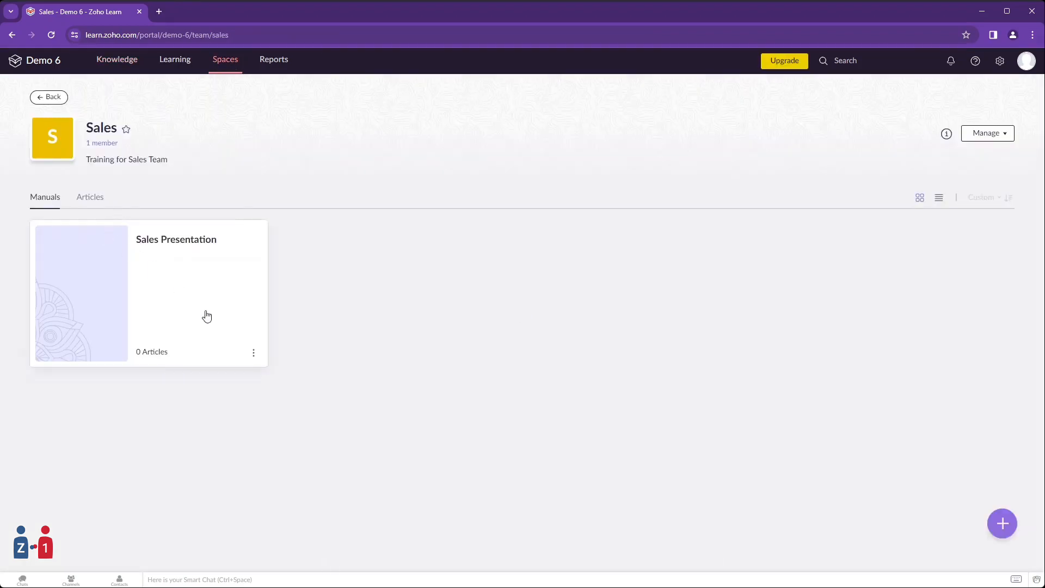
left_click(1007, 524)
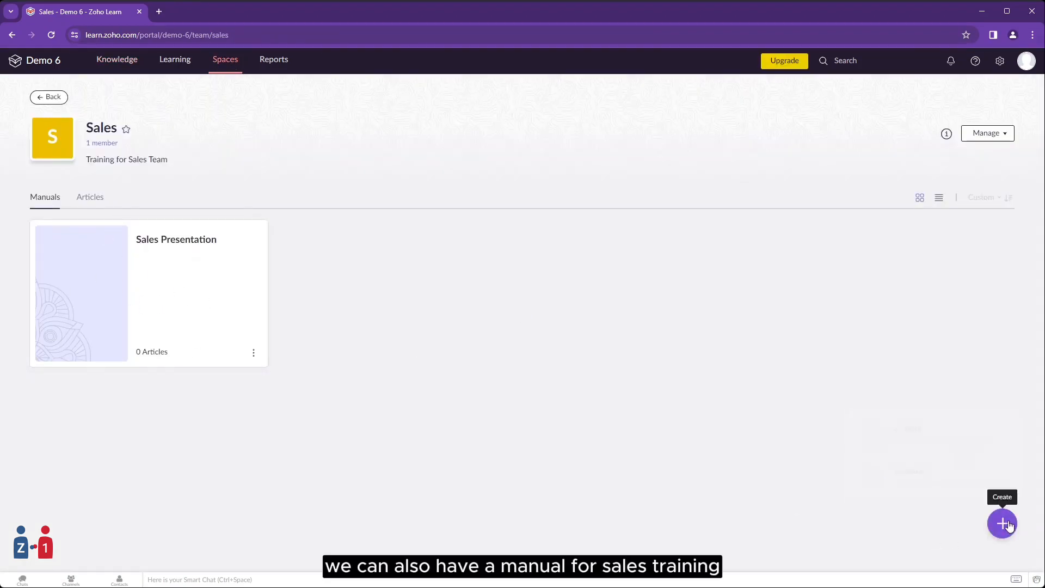
left_click(955, 484)
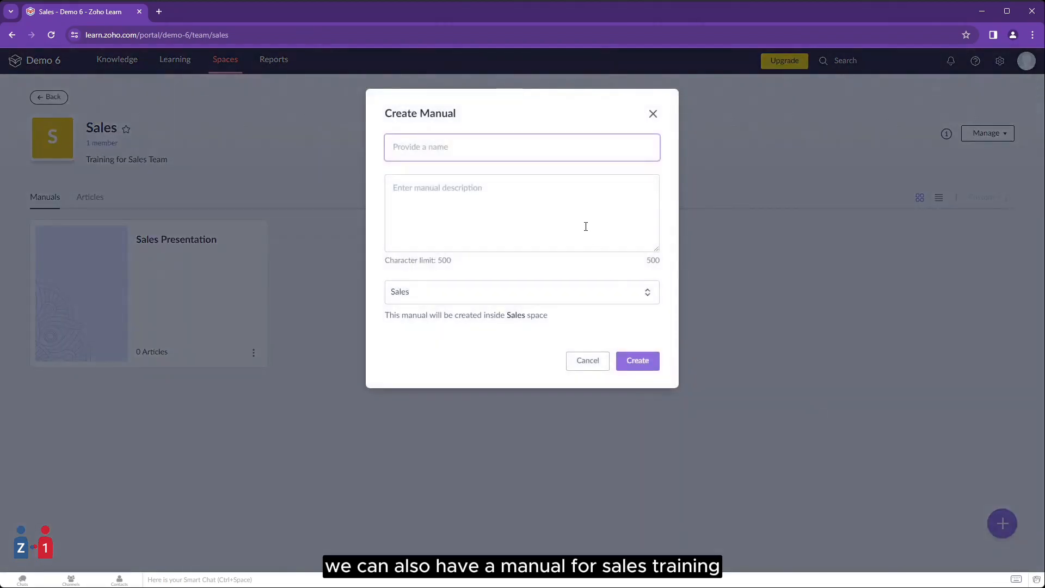
type("Sal")
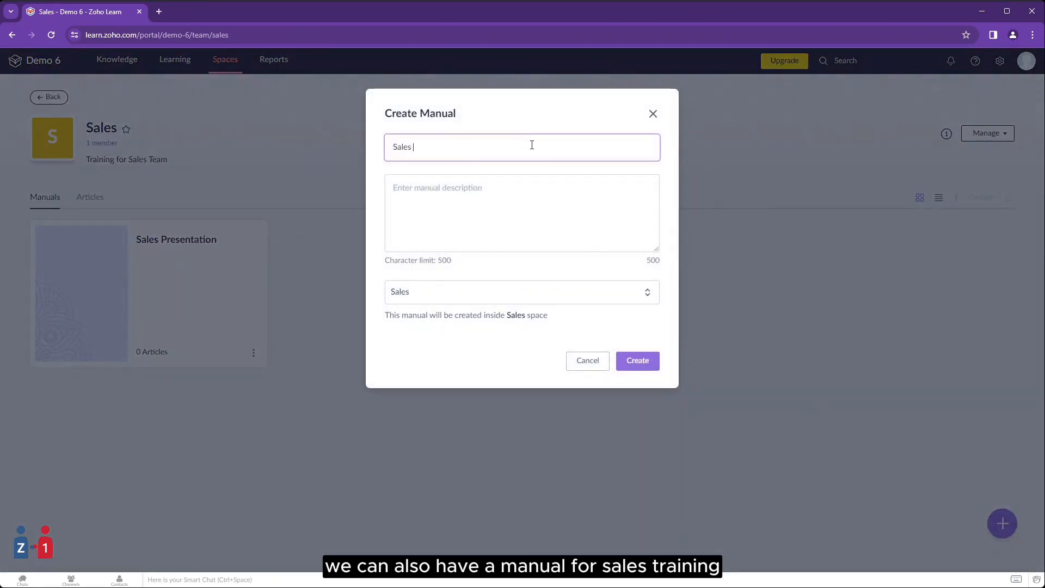
type("es Training")
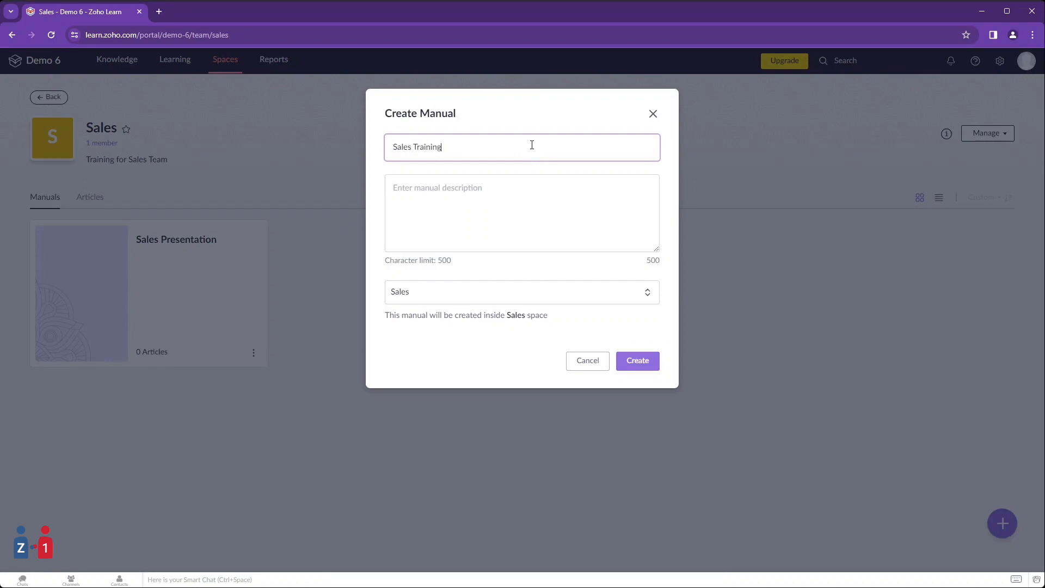
left_click(638, 361)
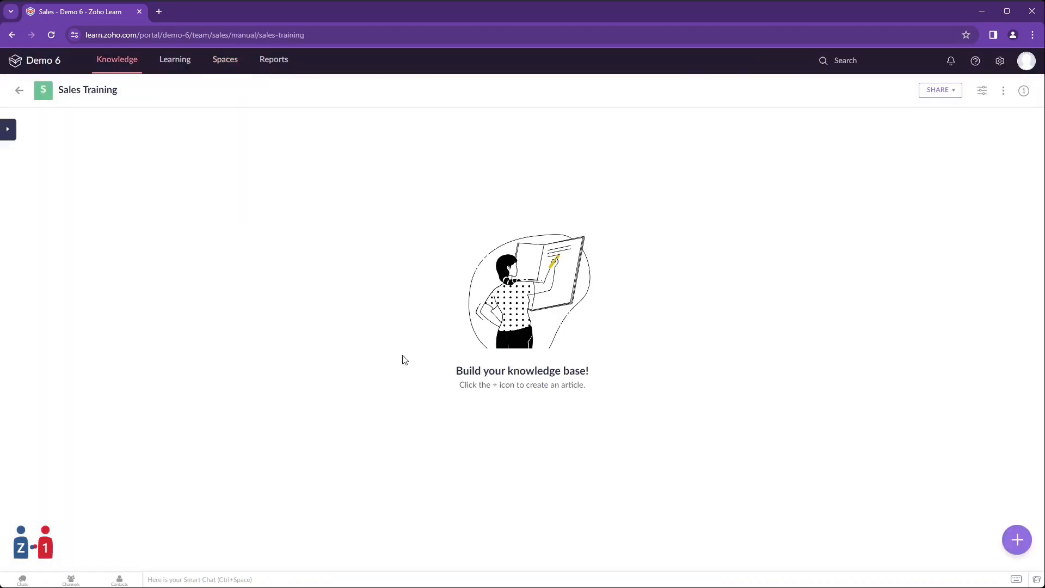
Open the Sales Presentation manual from the Sales space and create a blank article named "Rapport Building"
left_click(243, 66)
left_click(136, 219)
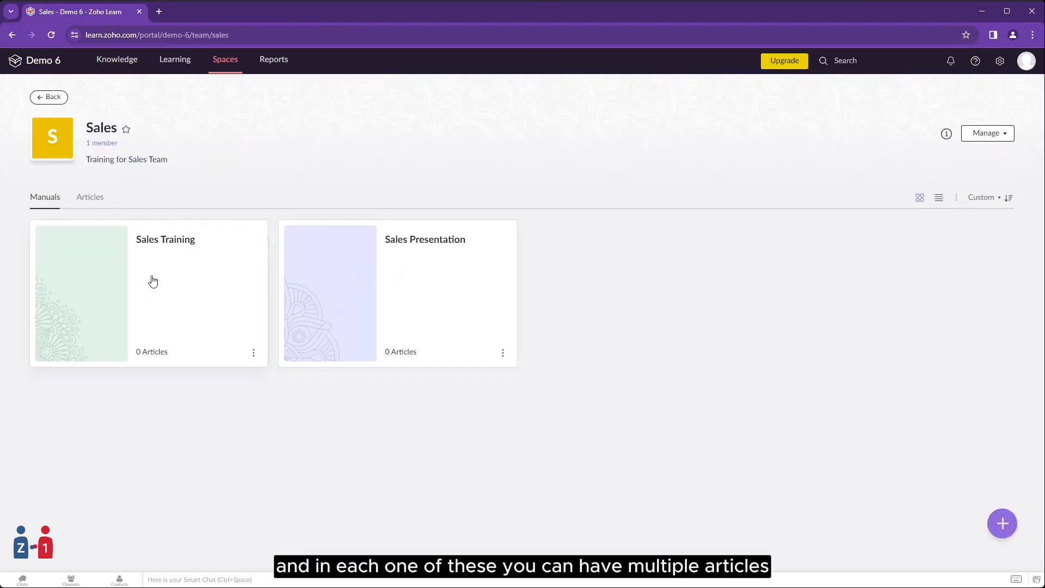
left_click(415, 286)
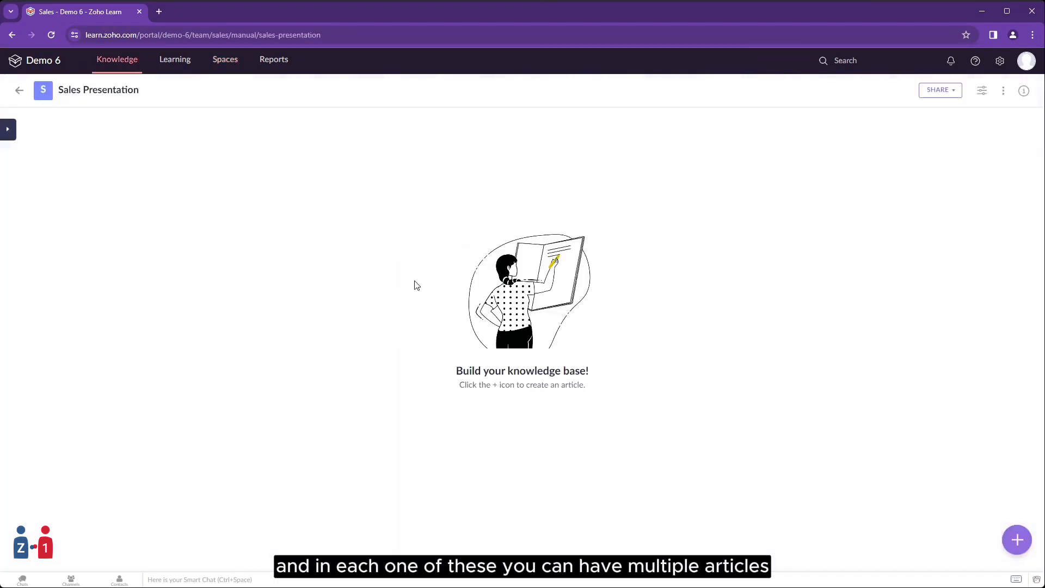
left_click(1015, 540)
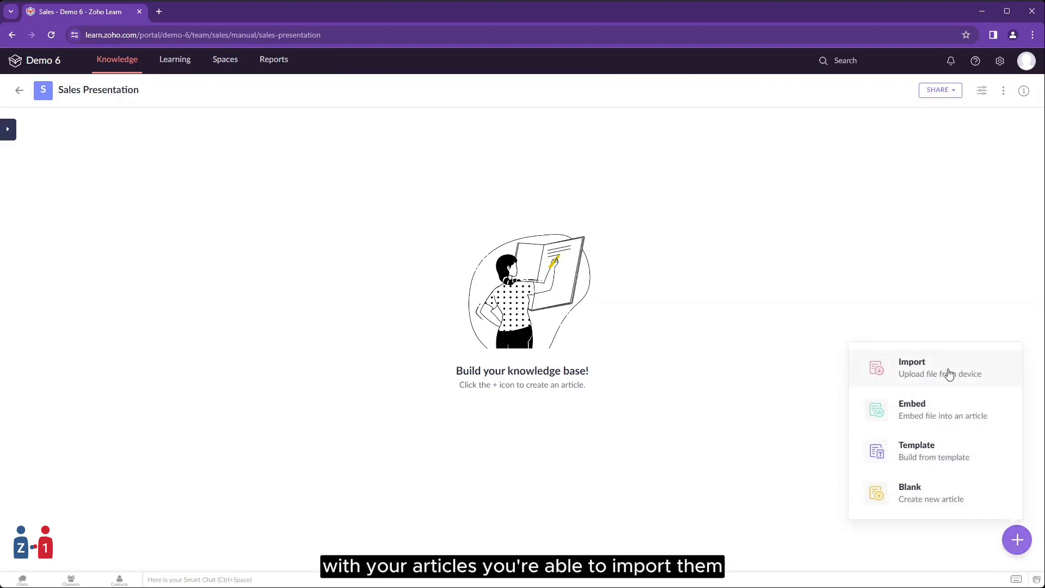
left_click(931, 500)
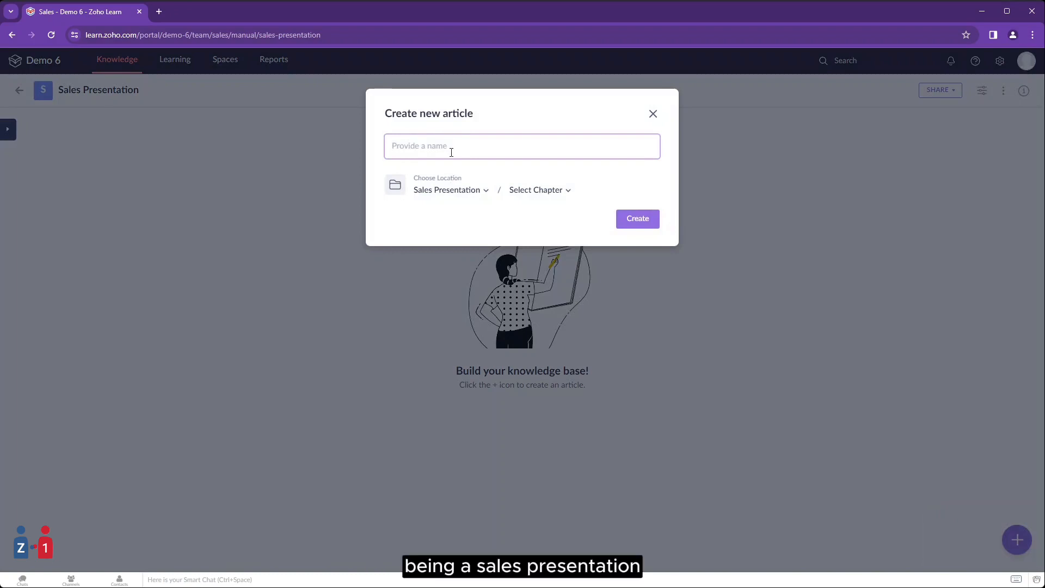
type("R")
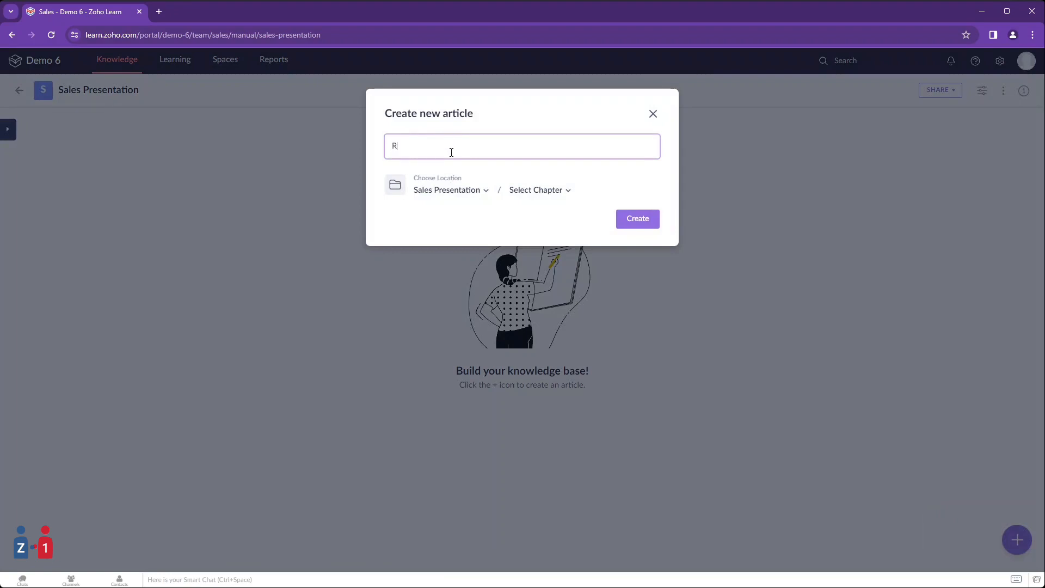
type("apport Building")
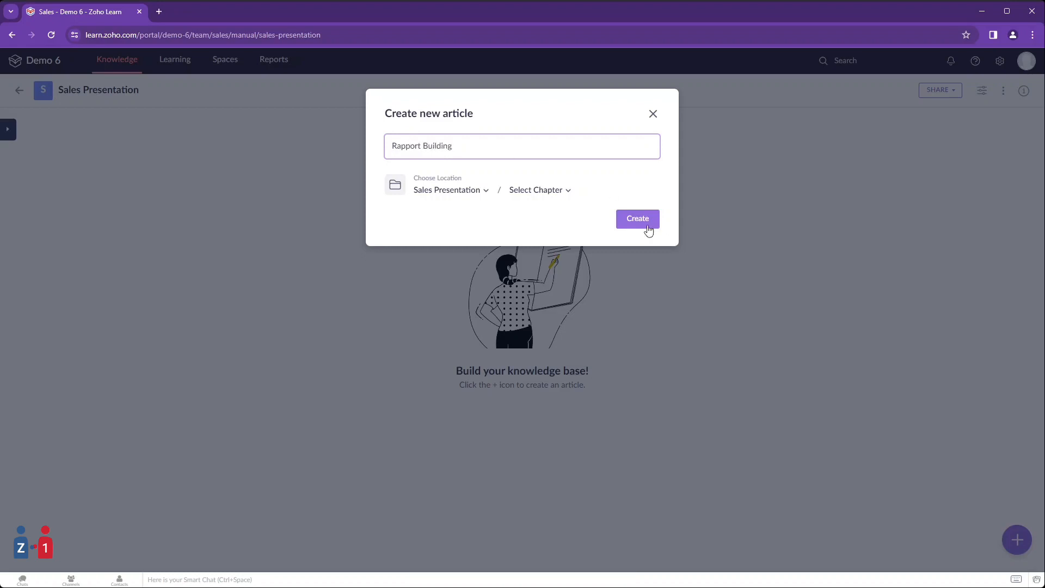
left_click(648, 227)
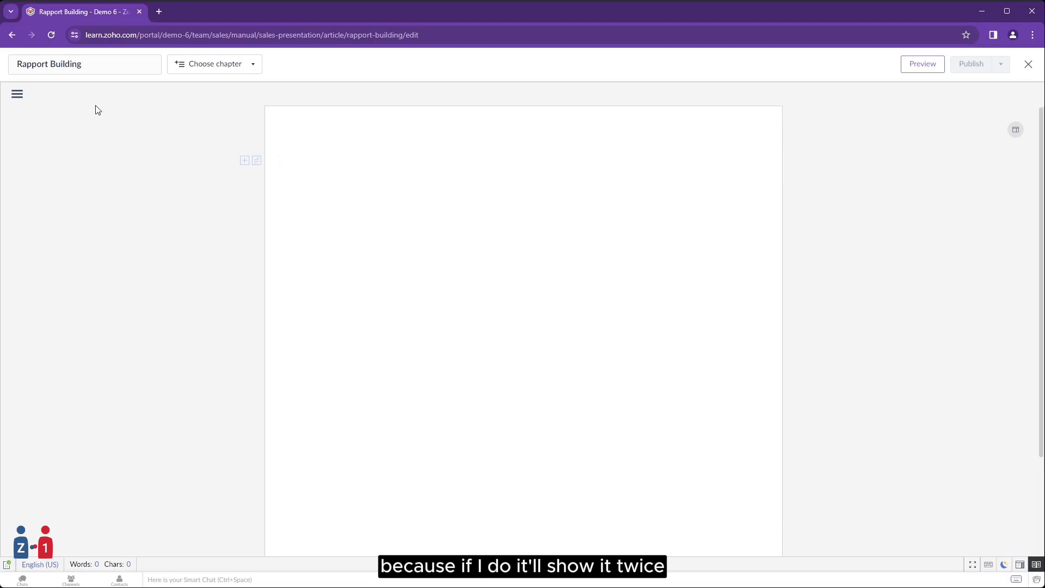
Write "At the beginning of the call take time to see how they are doing, talk sports, talk weather, etc." in the article and publish it
left_click(18, 95)
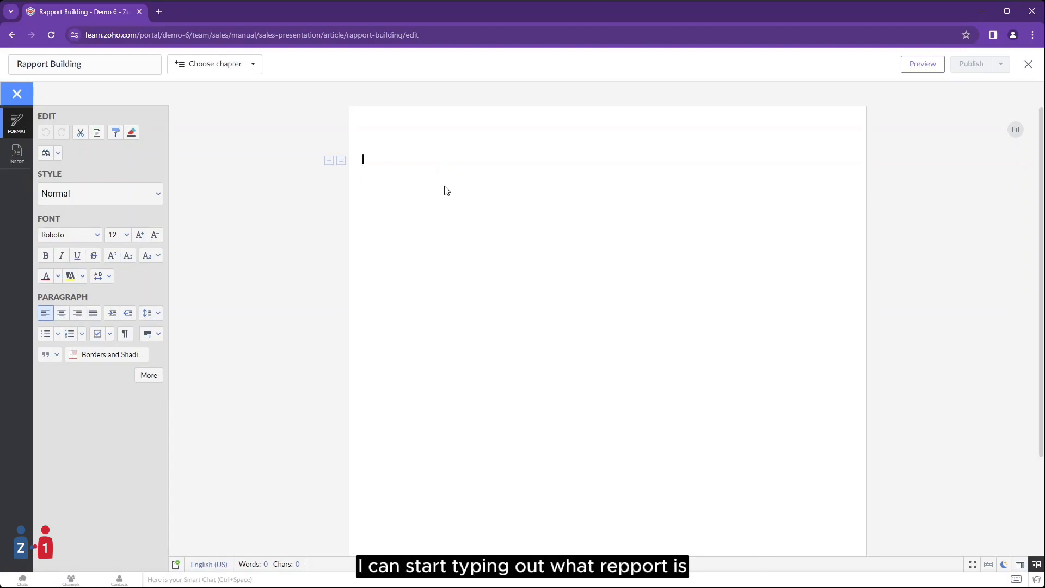
type("At the")
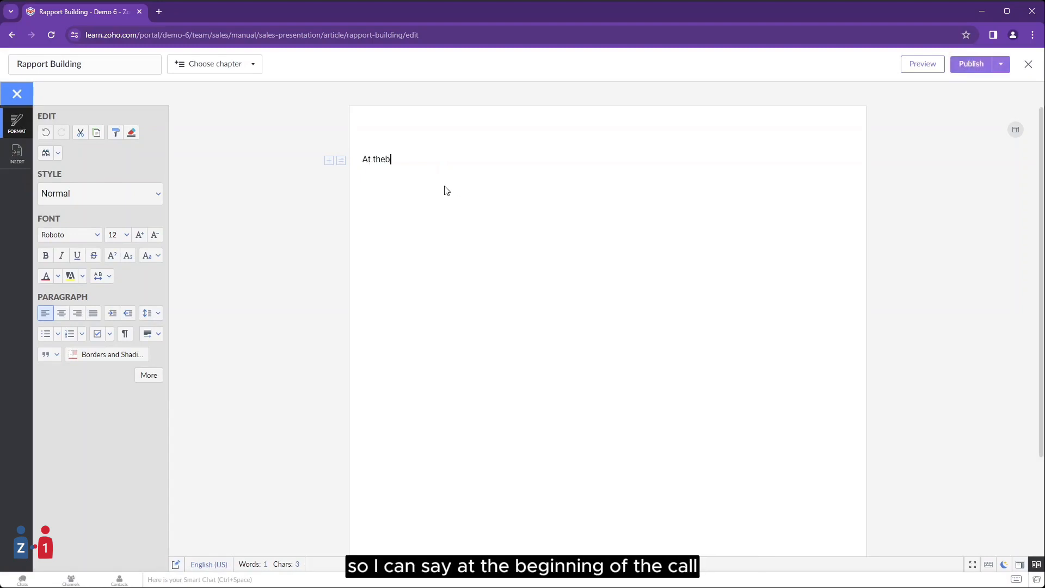
type(" beginning of the ca")
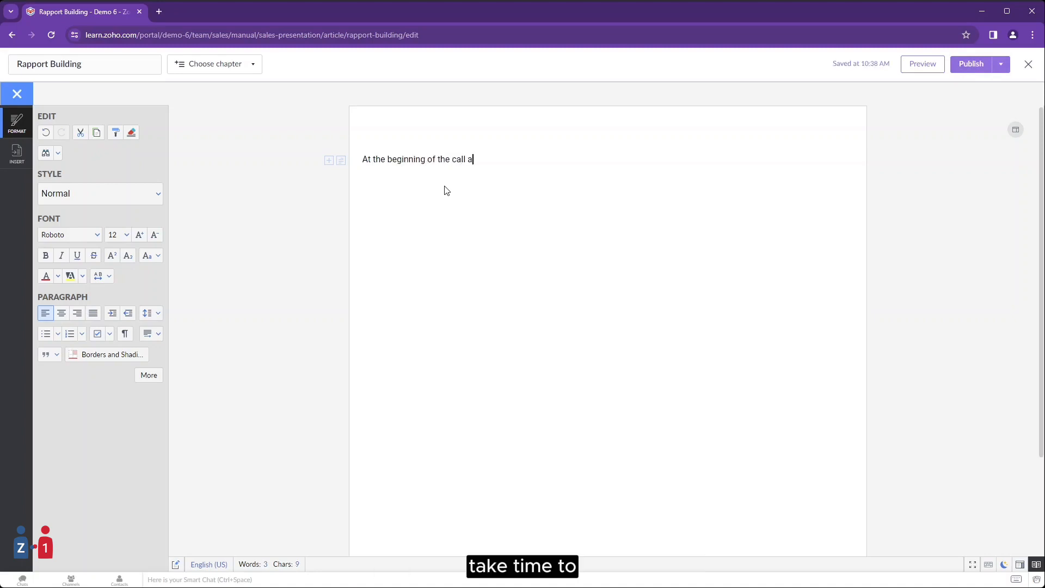
type("ll take time to")
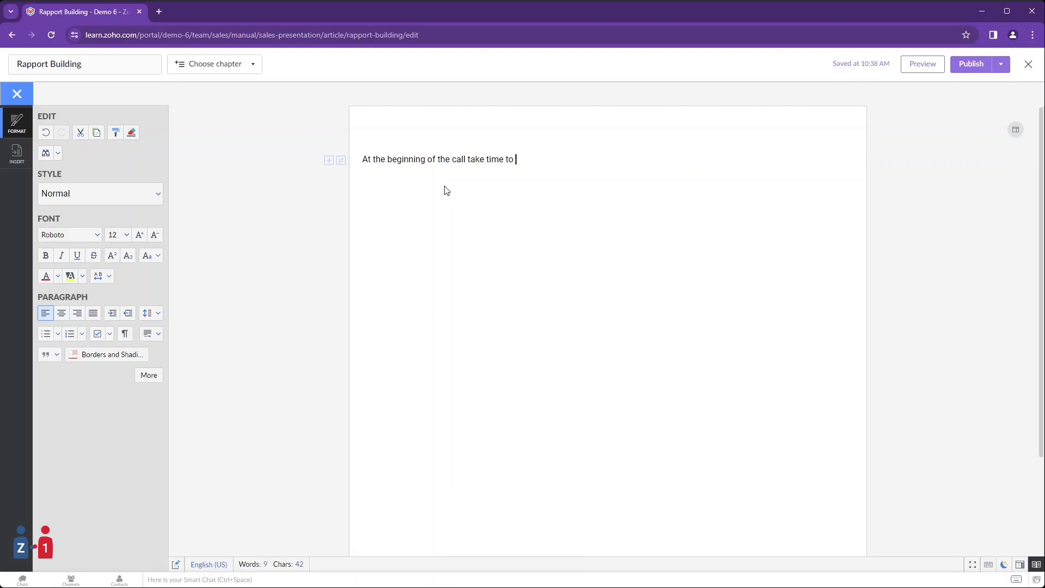
type(" see how they are doing, talk spo")
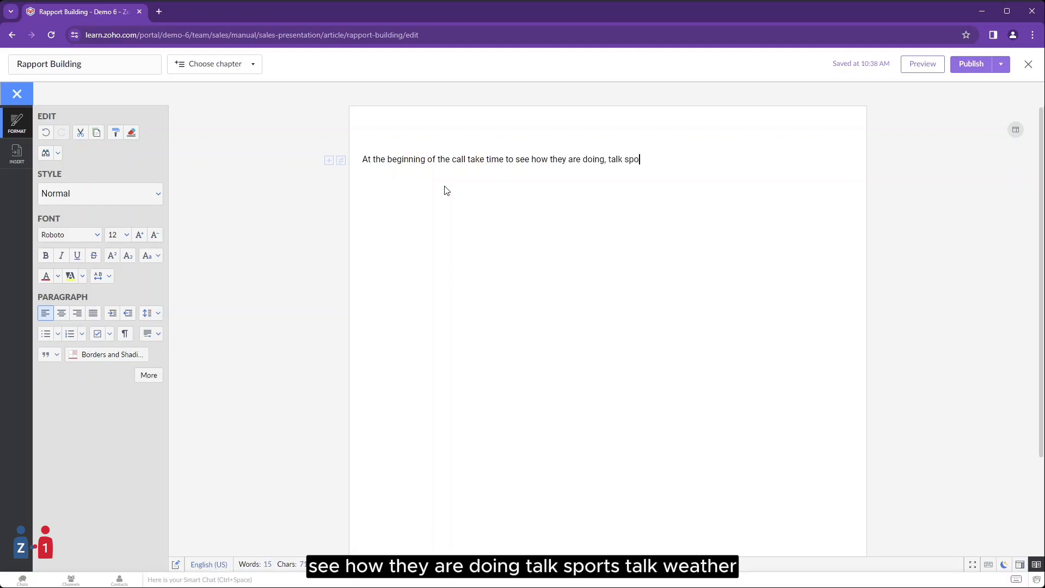
type("rts, talk weather, etc.")
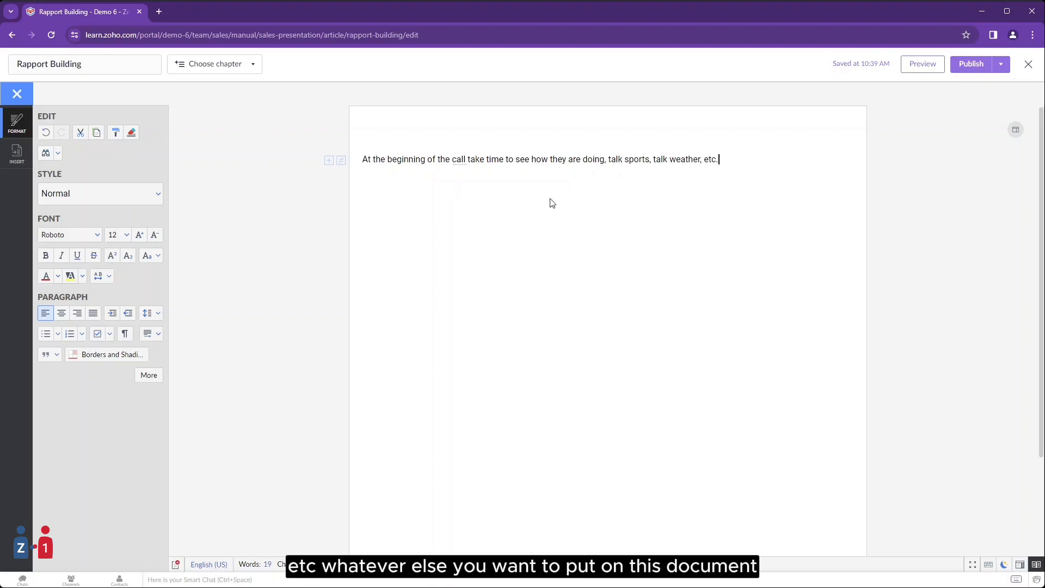
left_click(972, 64)
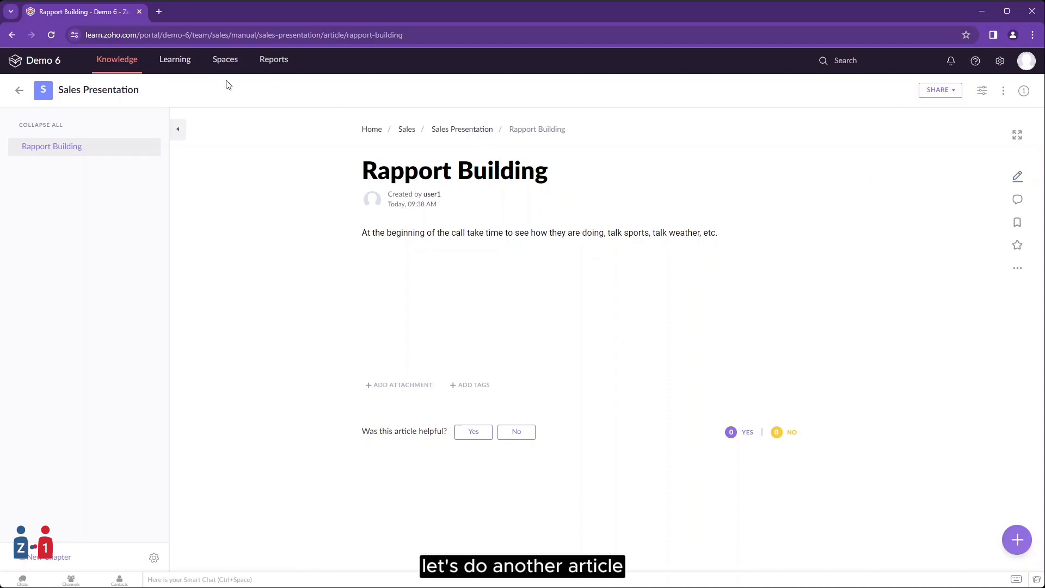
Create a blank article named "Agenda" in a new chapter named "Beginning" of the Sales Presentation manual
left_click(1016, 539)
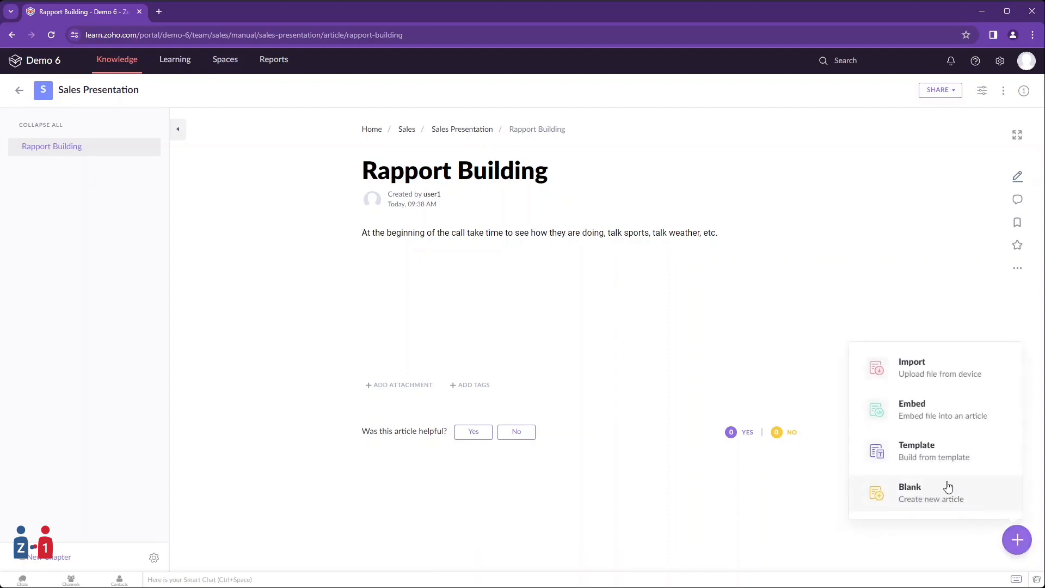
left_click(923, 484)
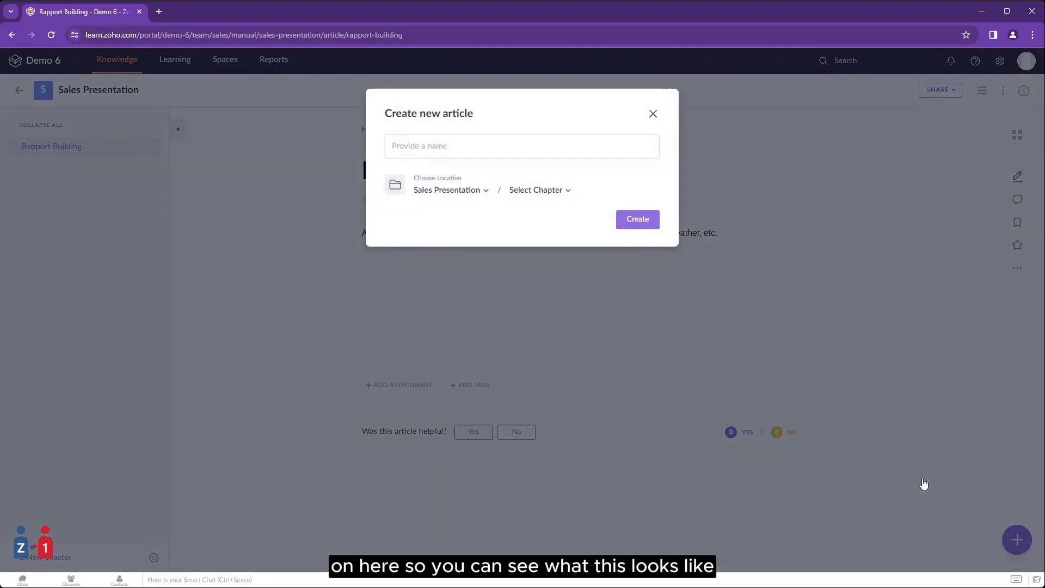
left_click(550, 192)
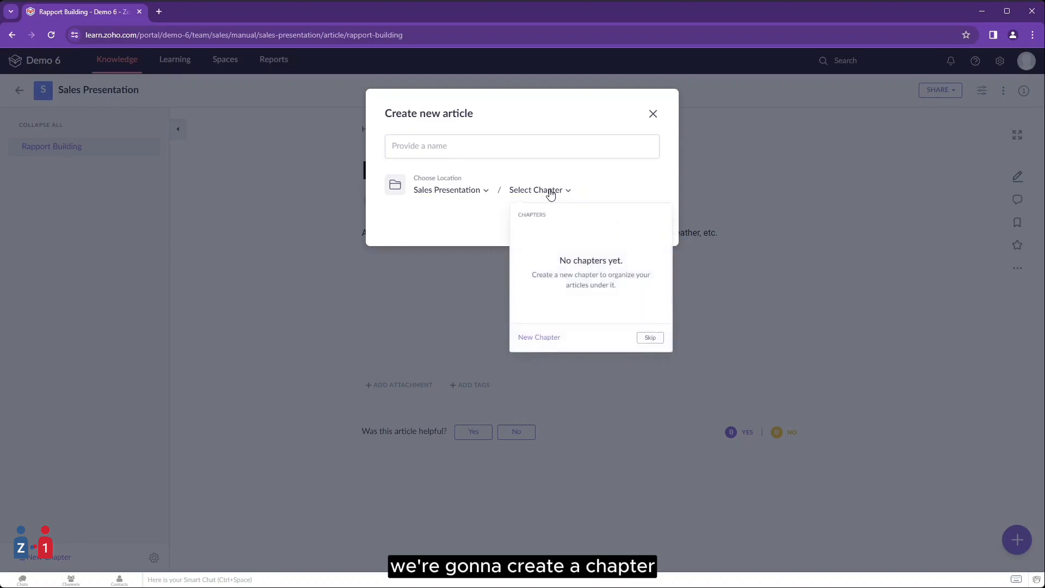
left_click(550, 338)
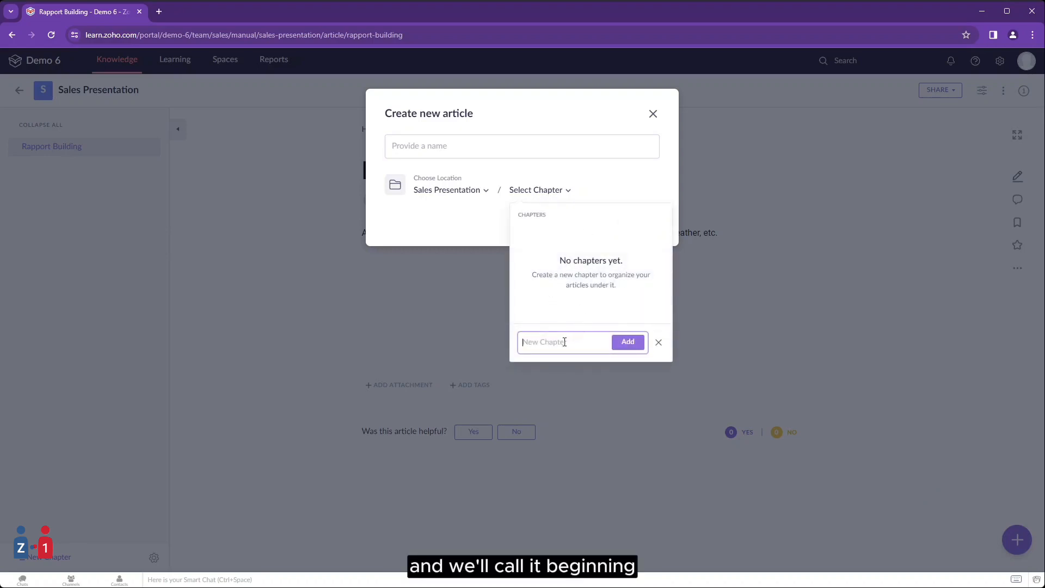
type("Beginning")
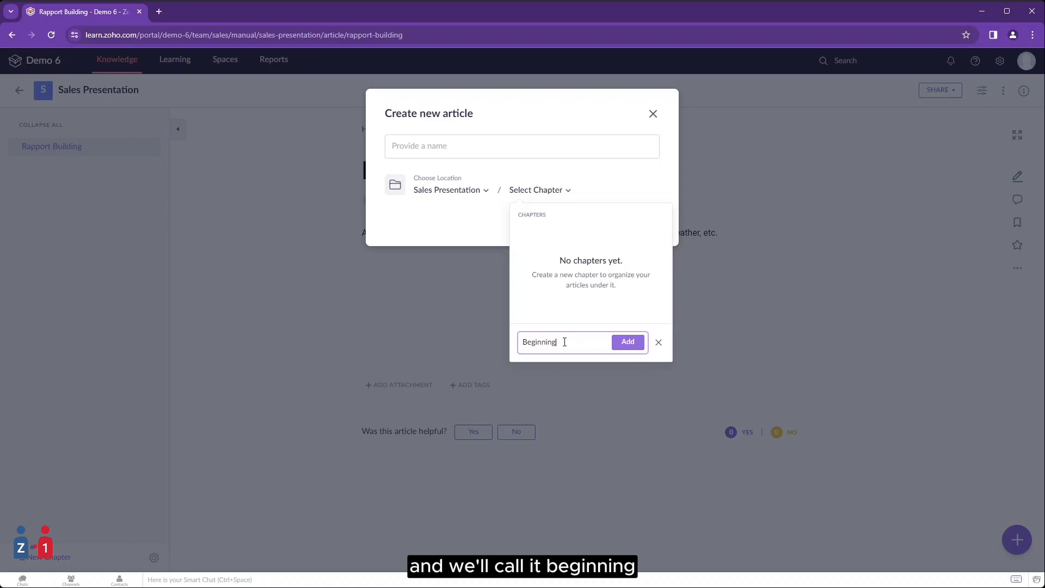
left_click(634, 343)
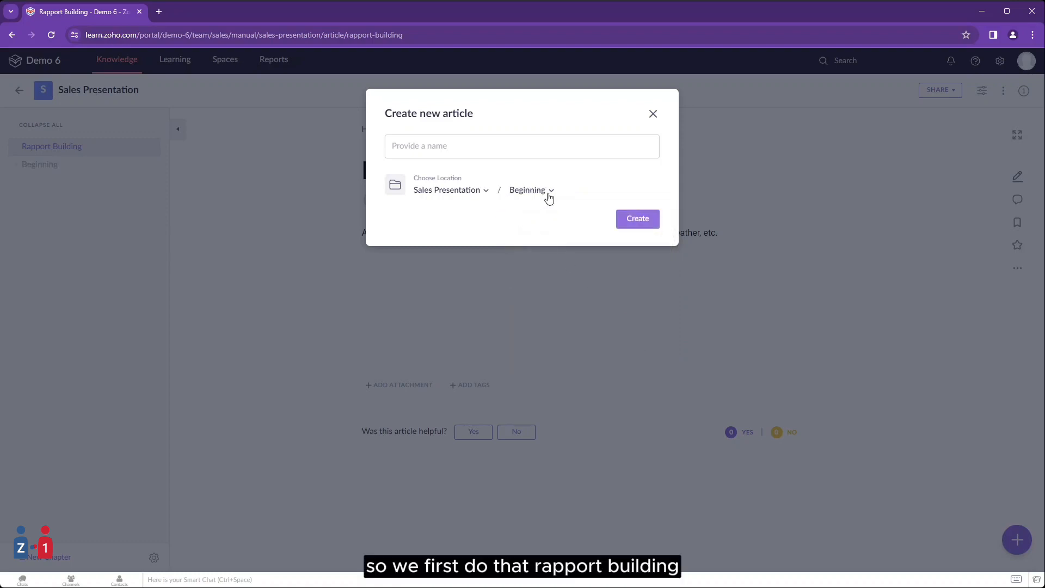
left_click(518, 151)
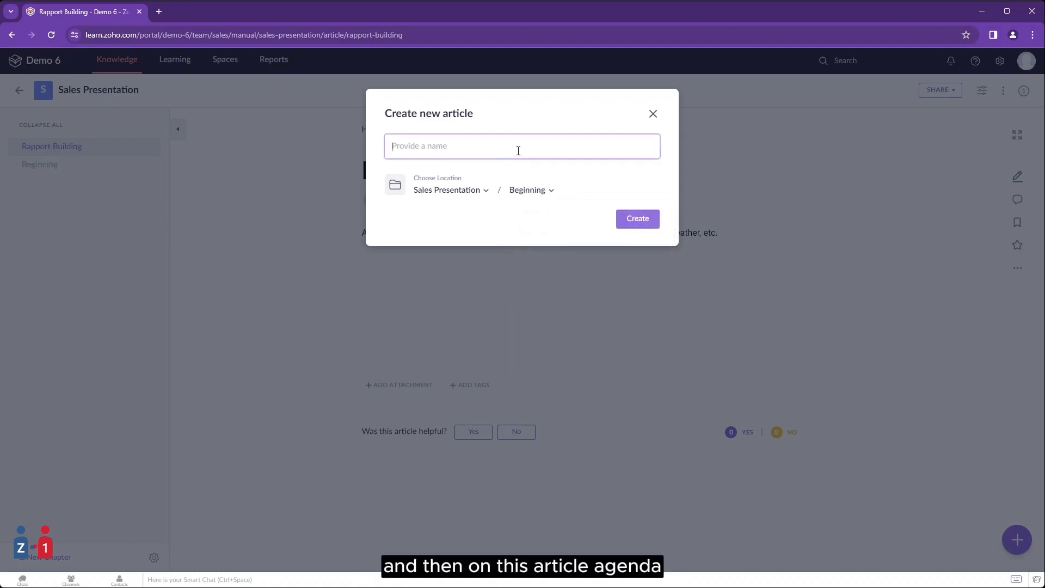
type("Agenda")
left_click(635, 218)
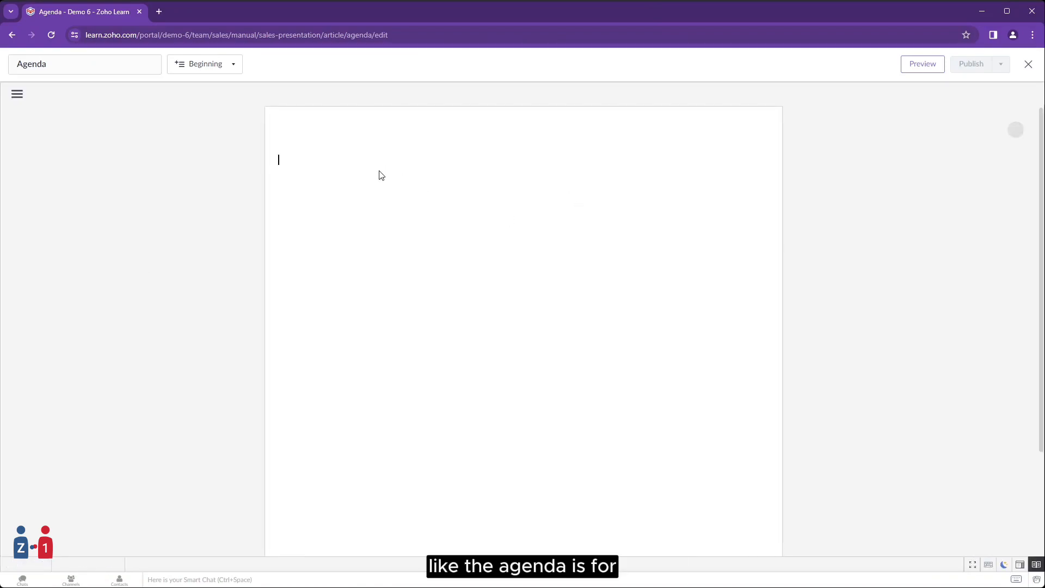
Write "Setting expectations for the call" in the Agenda article and publish it
type("Set")
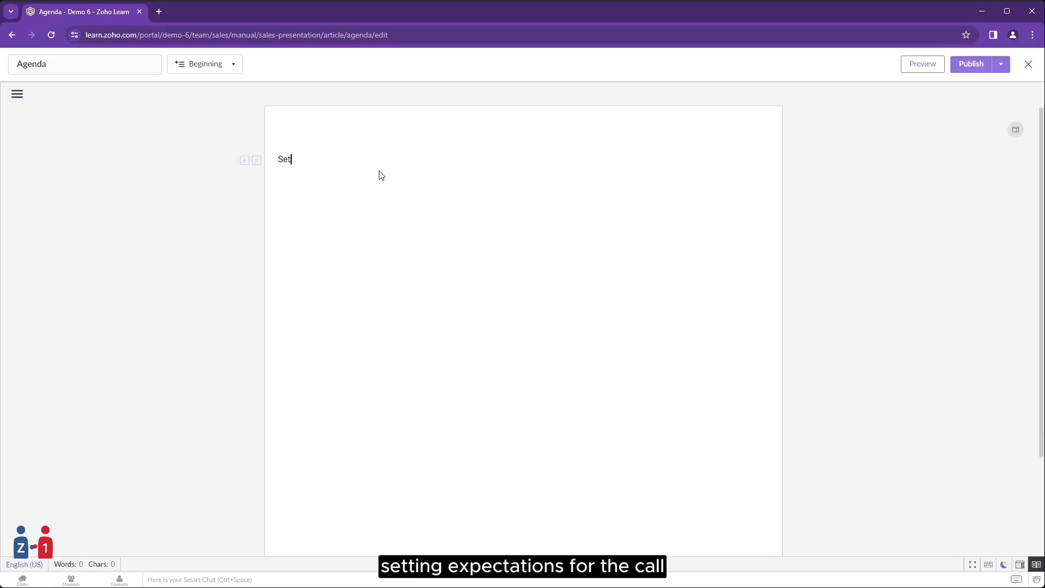
type("ting expect")
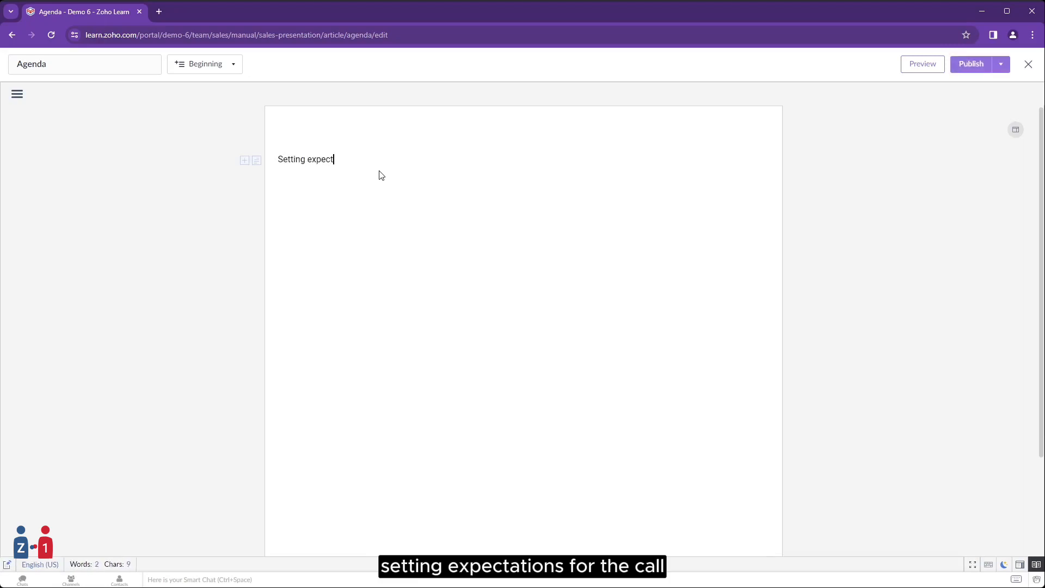
type("ations for the call")
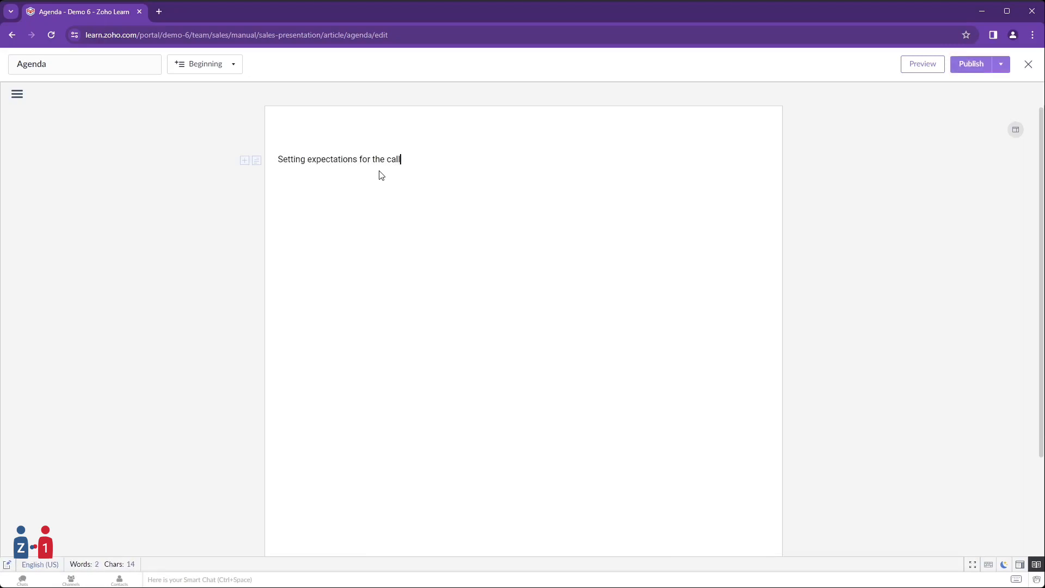
left_click(971, 64)
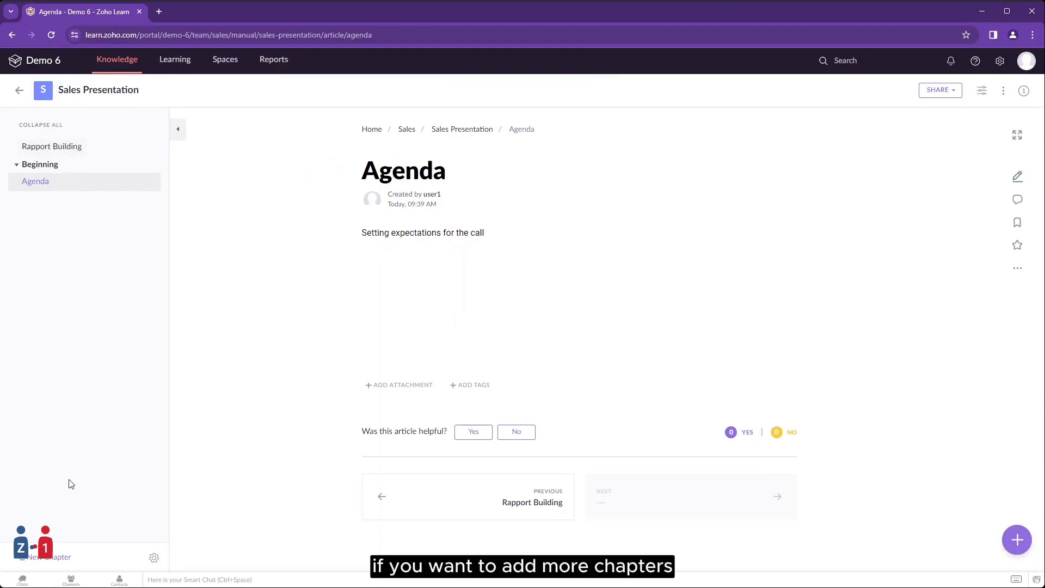
Open the management of the manual's chapters and articles and move the Rapport Building article into the Beginning chapter above Agenda
left_click(58, 558)
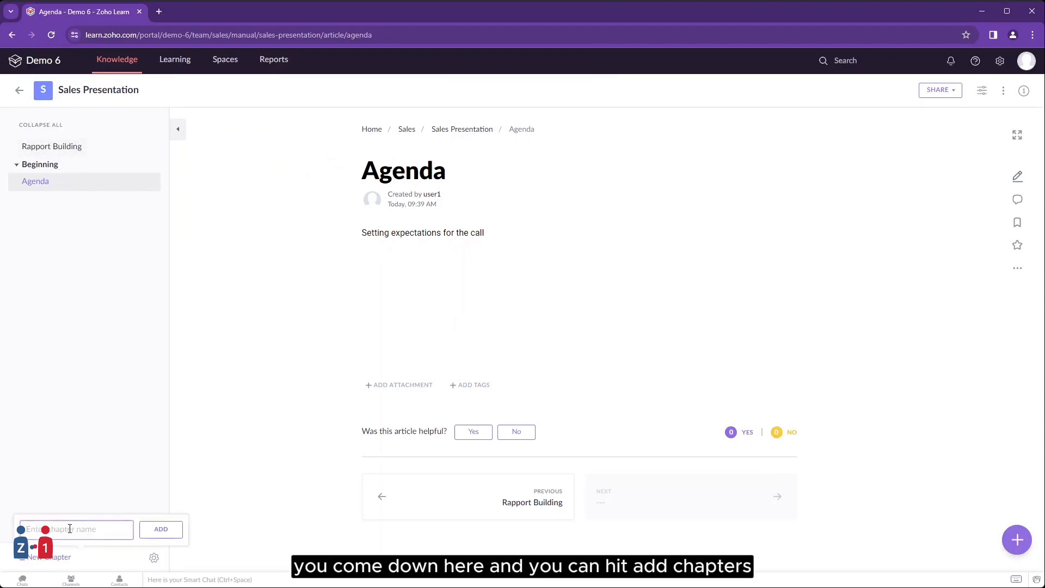
left_click(154, 558)
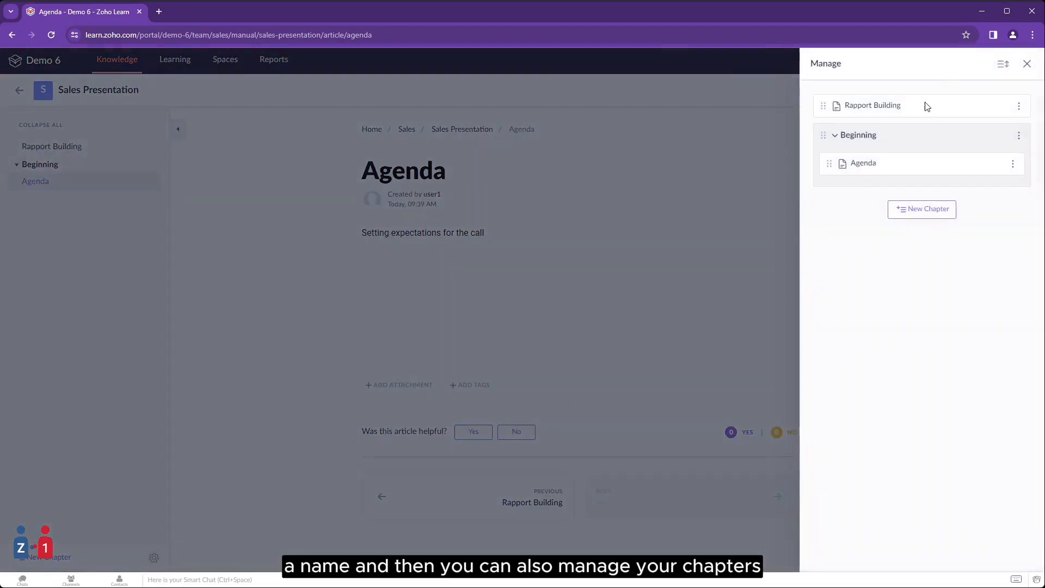
left_click_drag(822, 107, 838, 131)
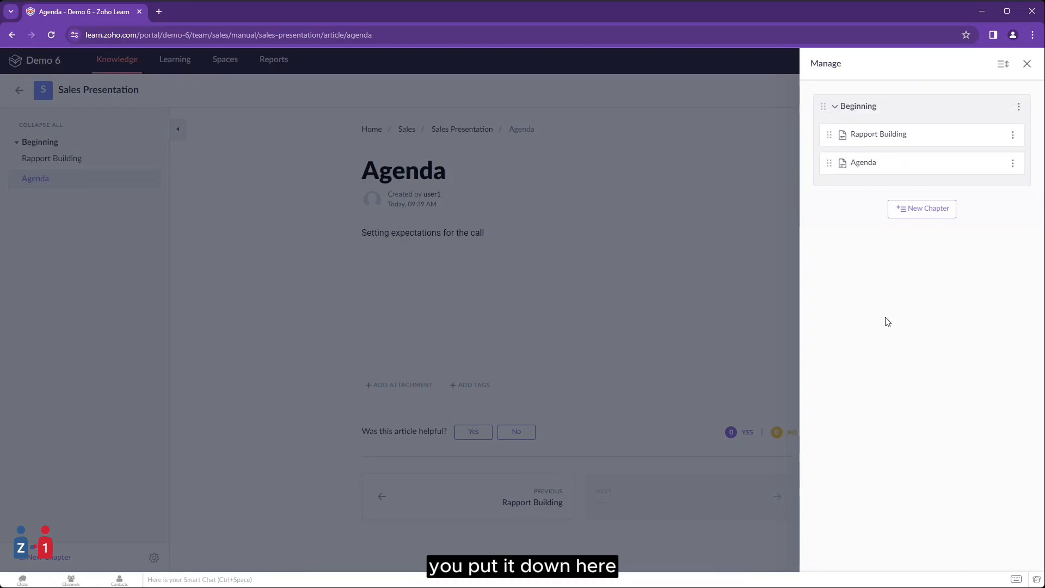
Add a new chapter named "Middle" to the manual and move the Agenda article into it
left_click(920, 209)
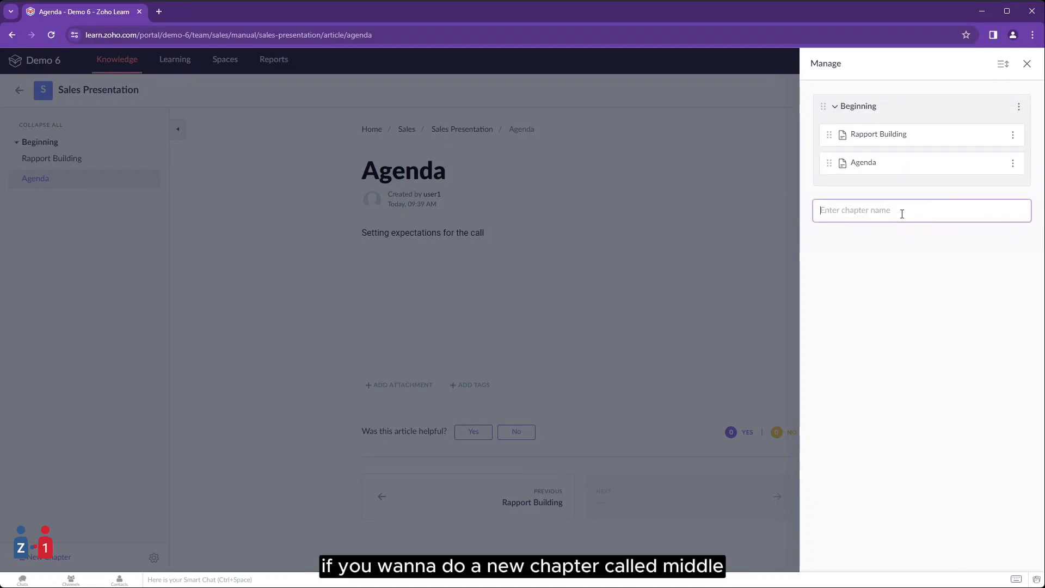
type("MId")
key("BackSpace")
key("BackSpace")
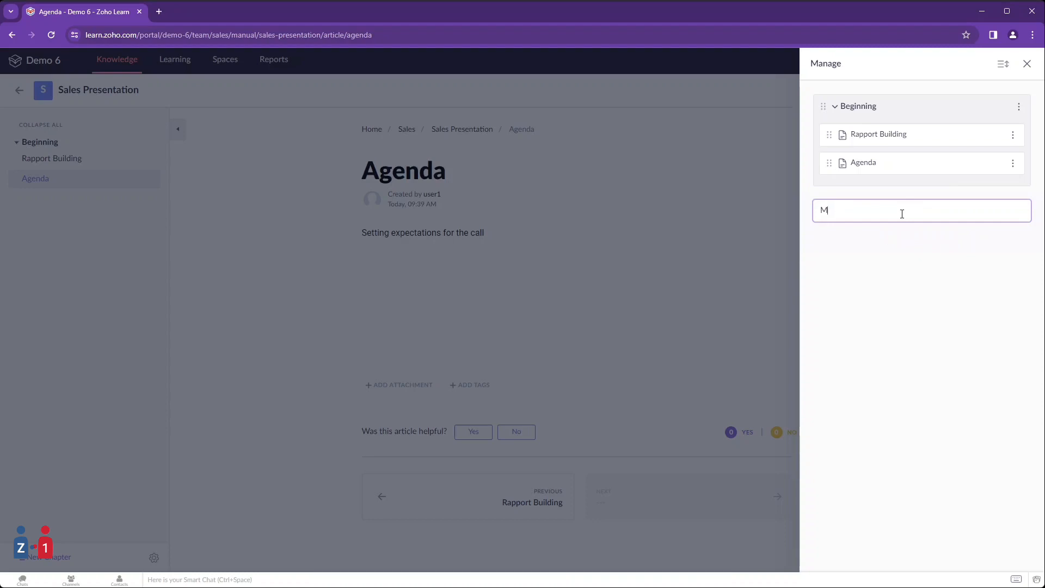
type("iddle")
key("Return")
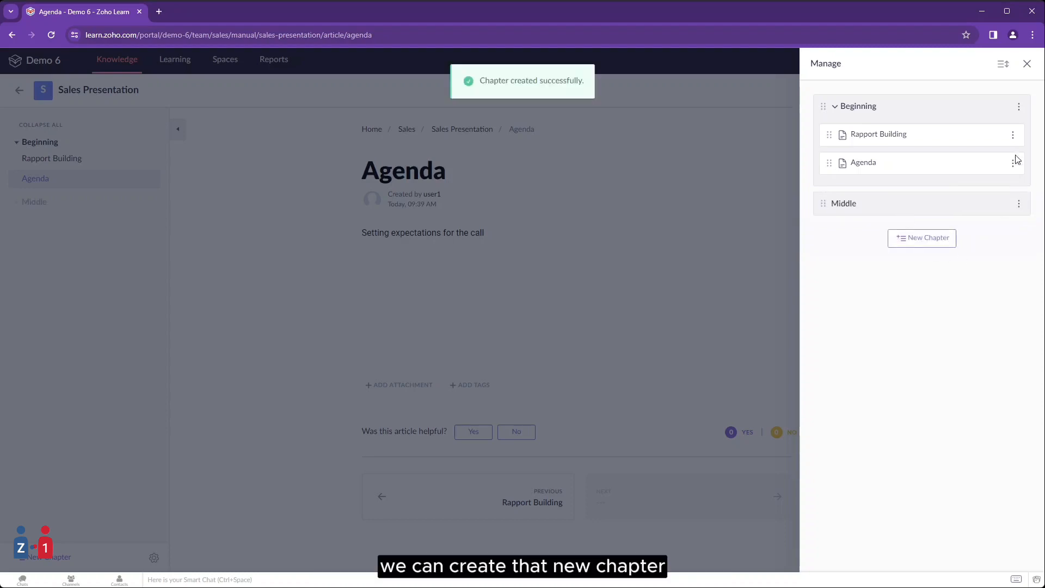
left_click_drag(861, 164, 883, 213)
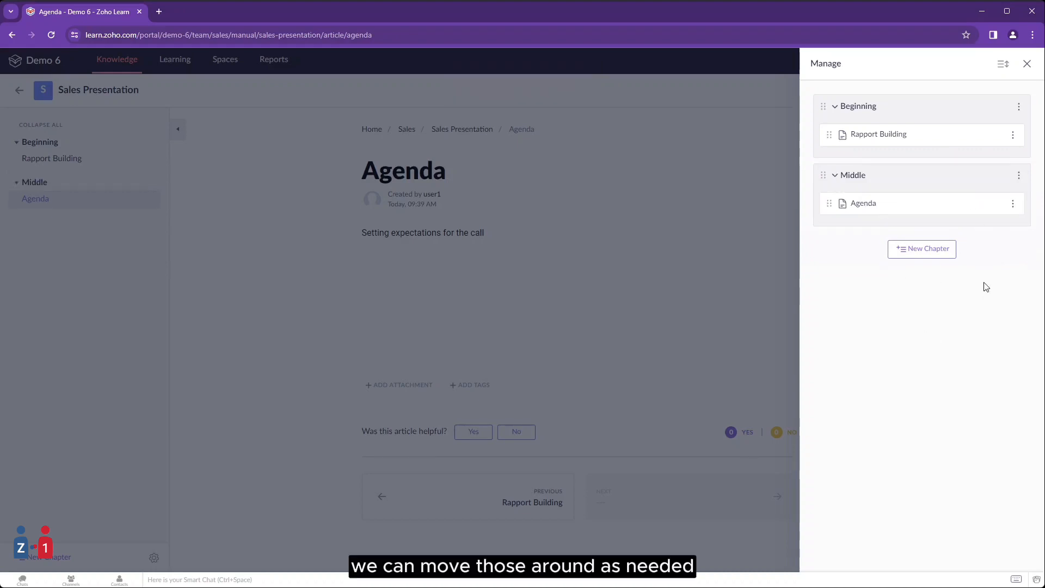
left_click(1027, 64)
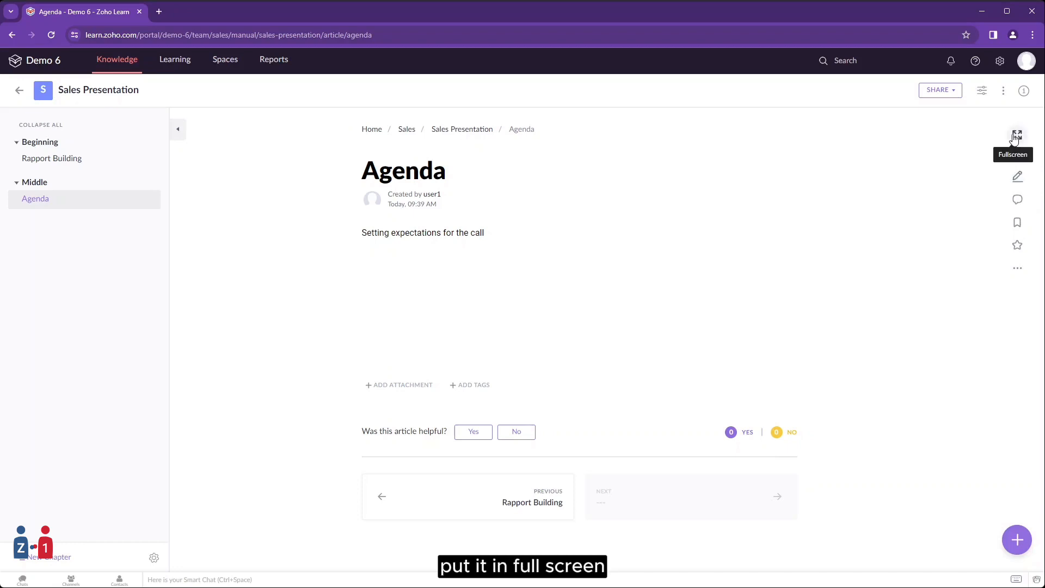
Check the Sales Presentation manual's sharing options and set the manual's header color to green
left_click(954, 92)
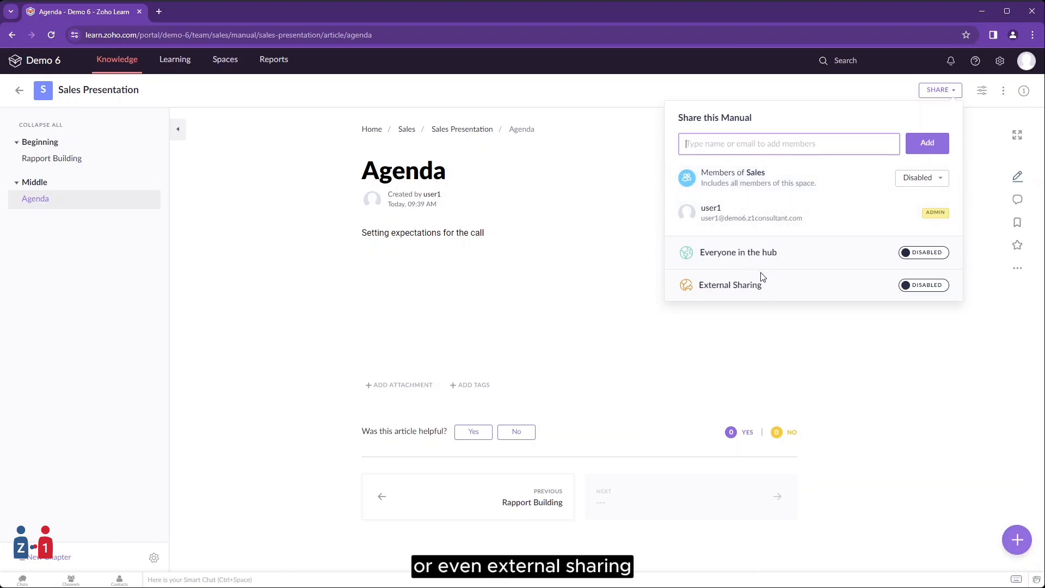
left_click(963, 389)
left_click(982, 90)
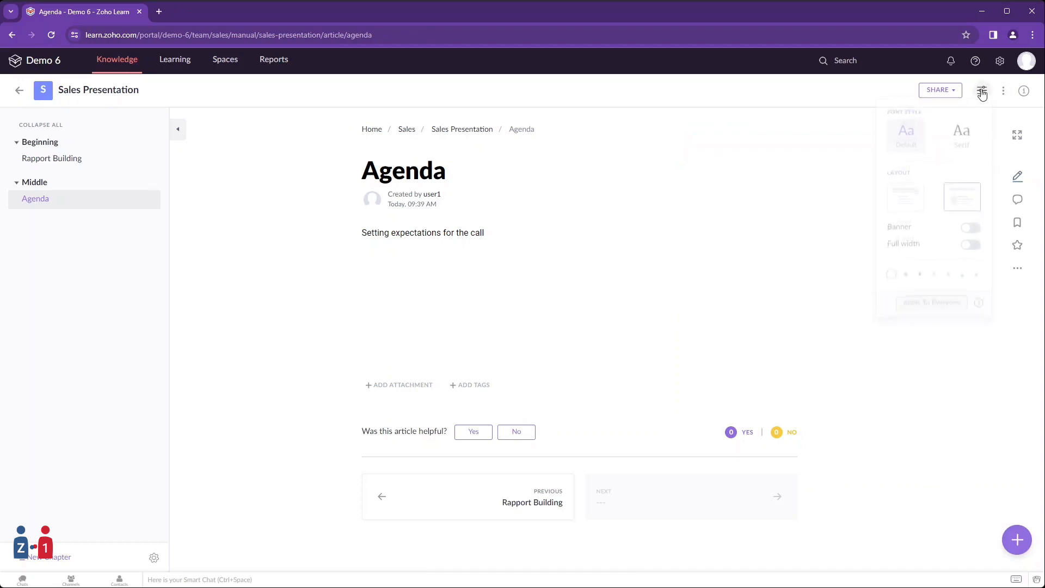
left_click(920, 277)
left_click(934, 278)
left_click(948, 277)
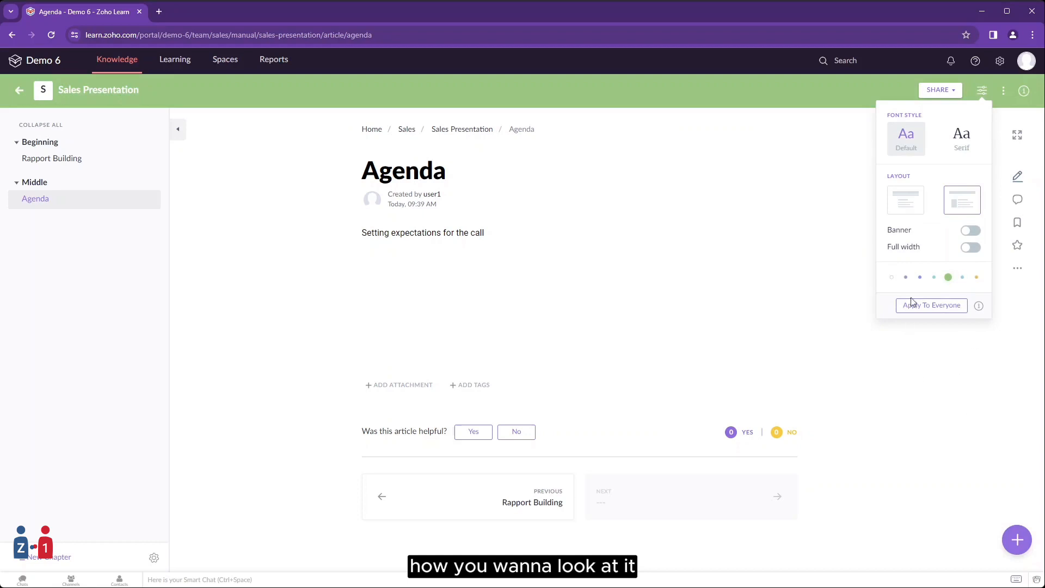
left_click(833, 197)
Look over the additional actions available for the manual and return to the Knowledge home page with all manuals
left_click(1003, 91)
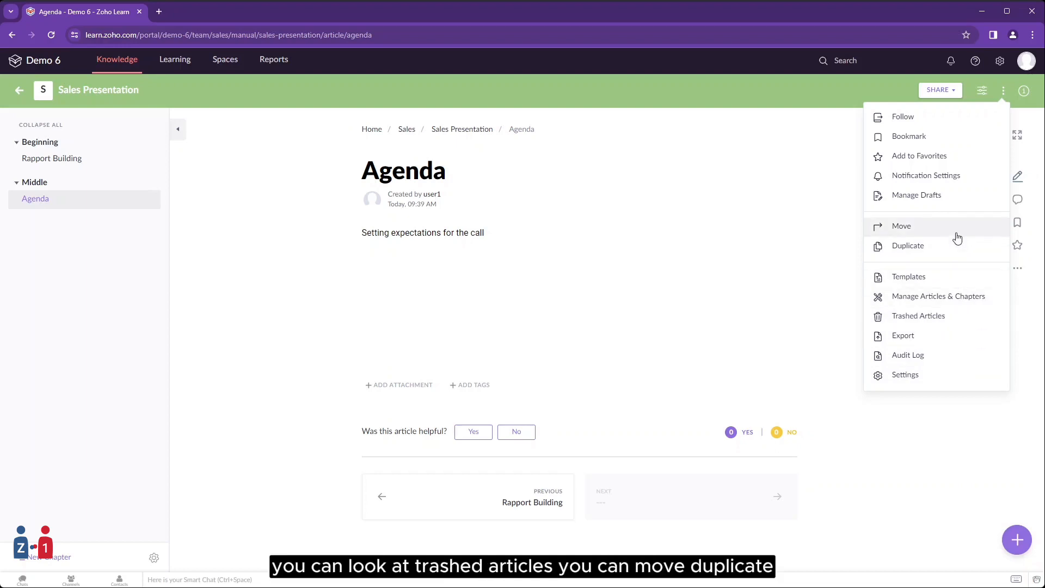
left_click(631, 321)
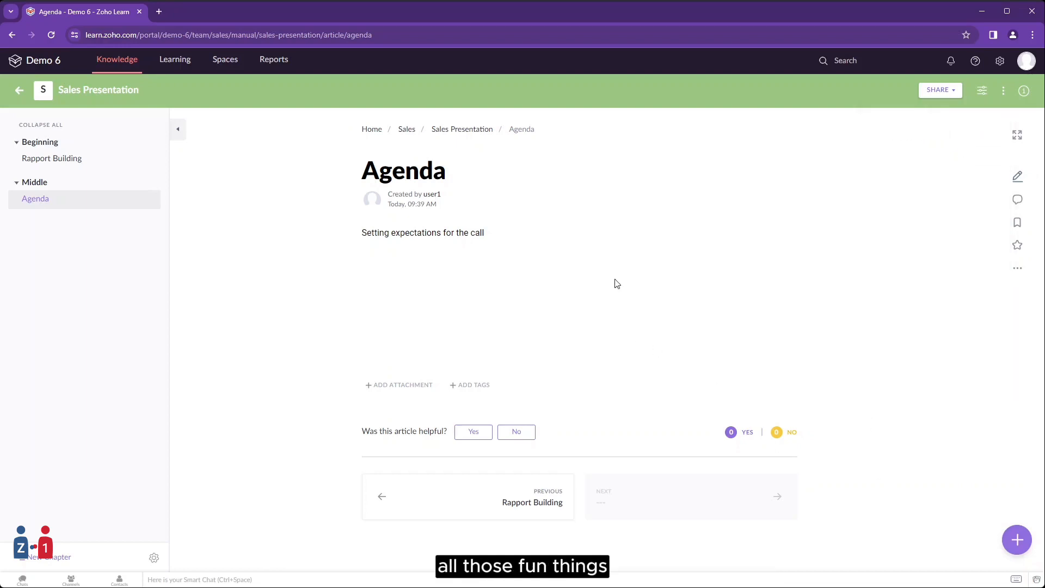
left_click(25, 67)
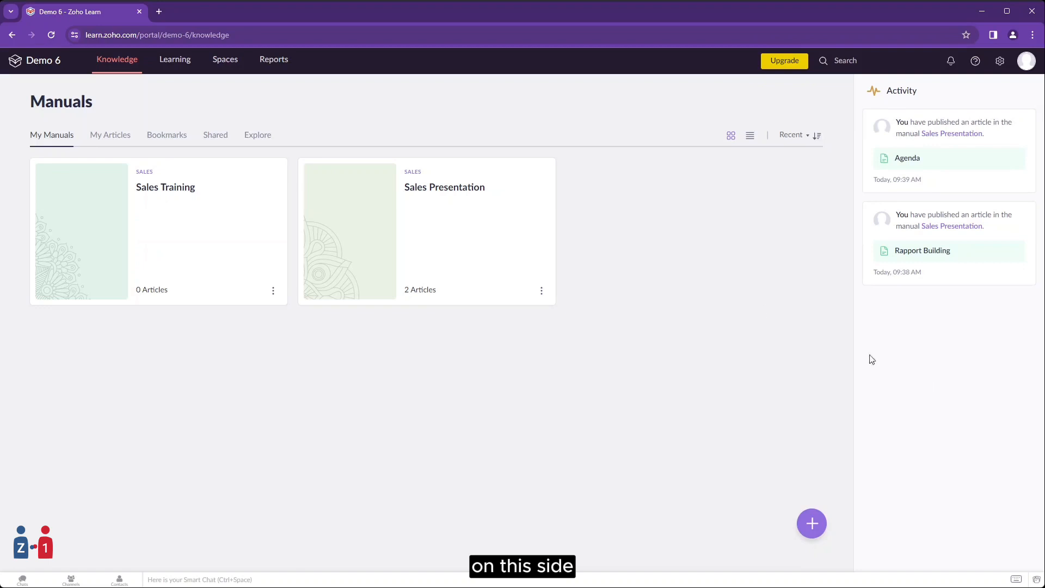
Create a new course named "CRM Training" in the Learning section
left_click(177, 64)
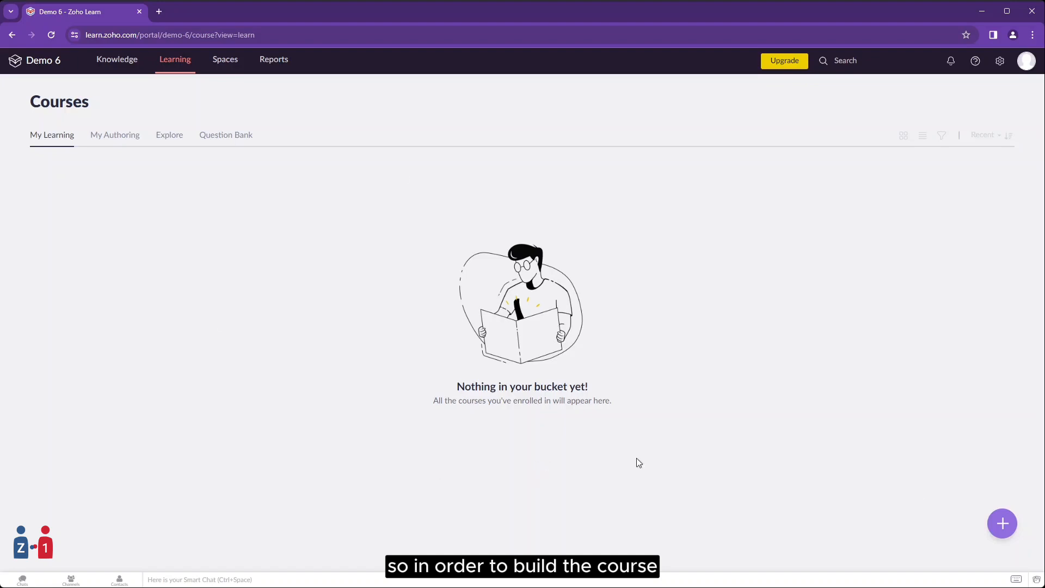
left_click(1002, 523)
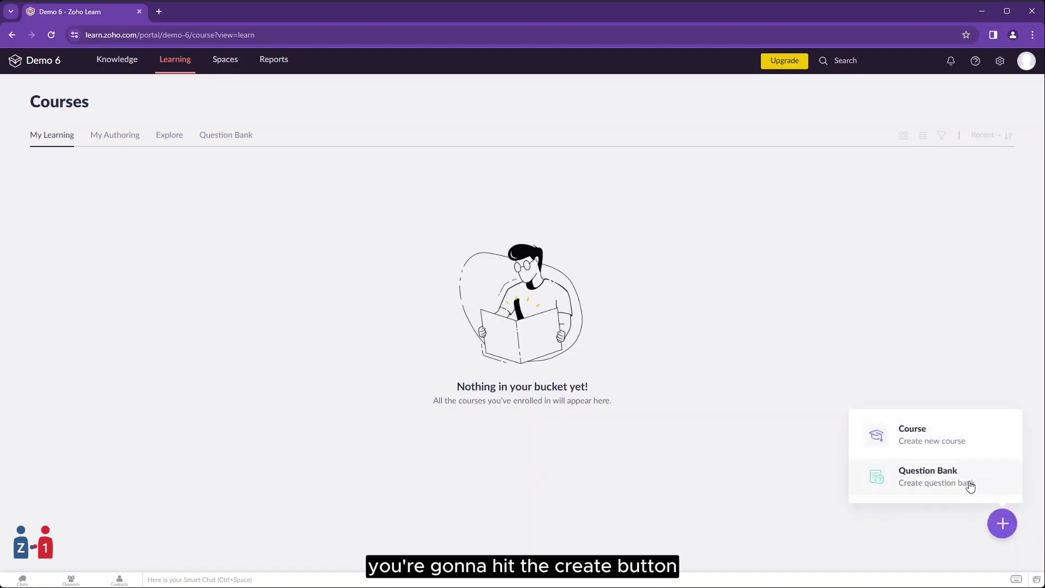
left_click(944, 439)
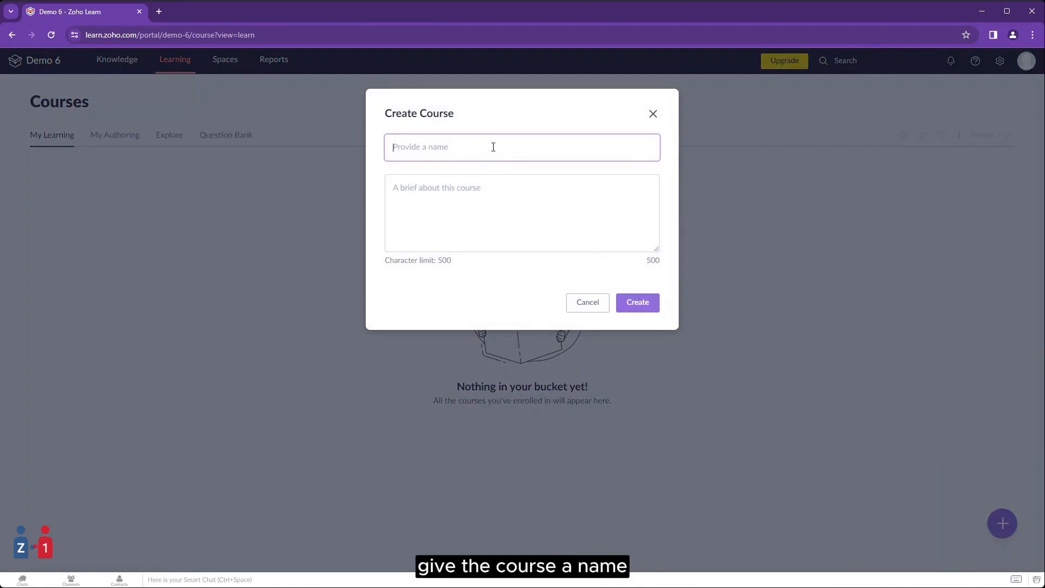
type("CR")
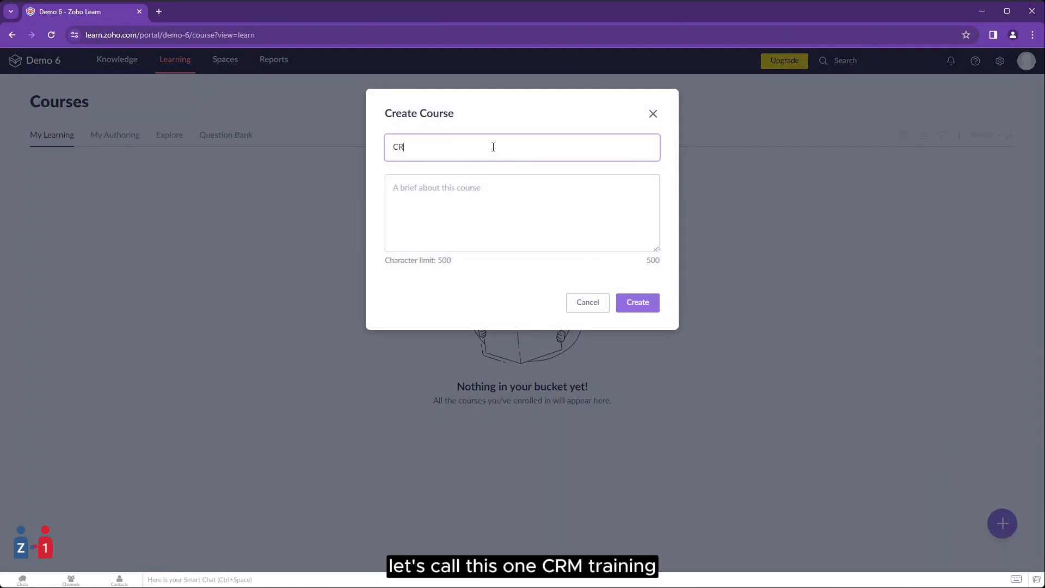
type("m Training")
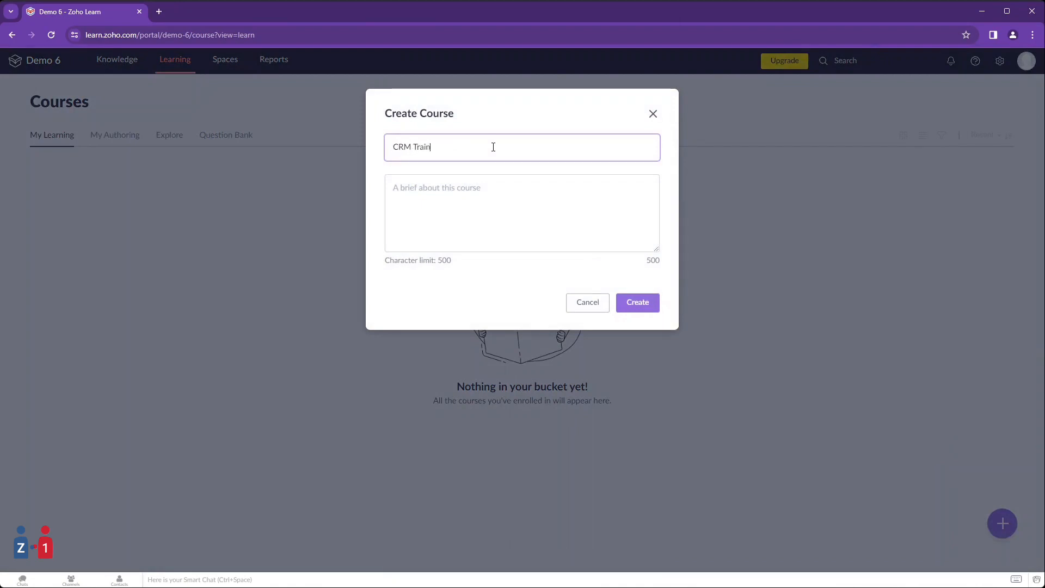
left_click(618, 308)
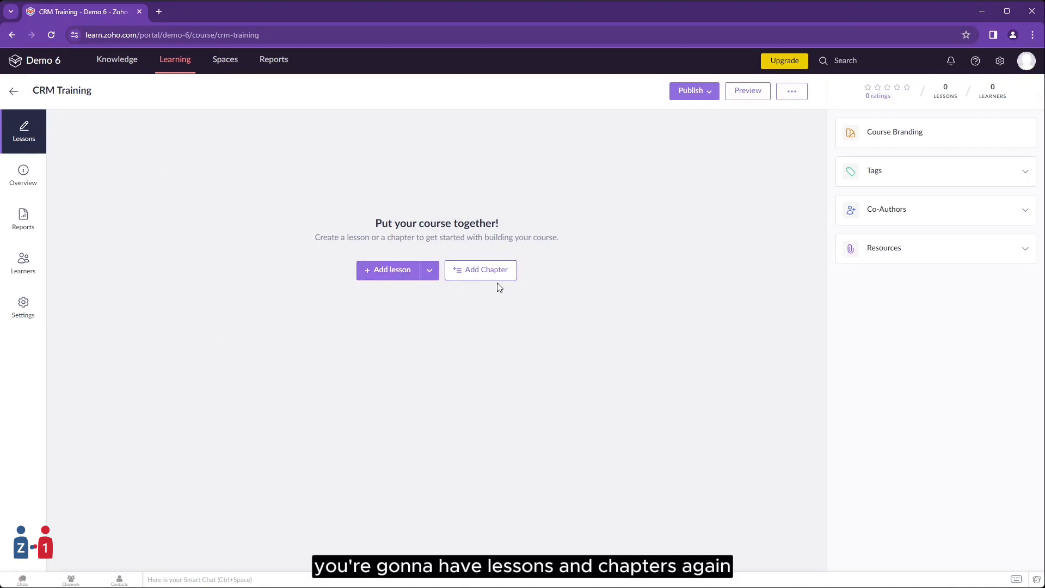
Add a chapter named "Modules" to the CRM Training course
left_click(482, 275)
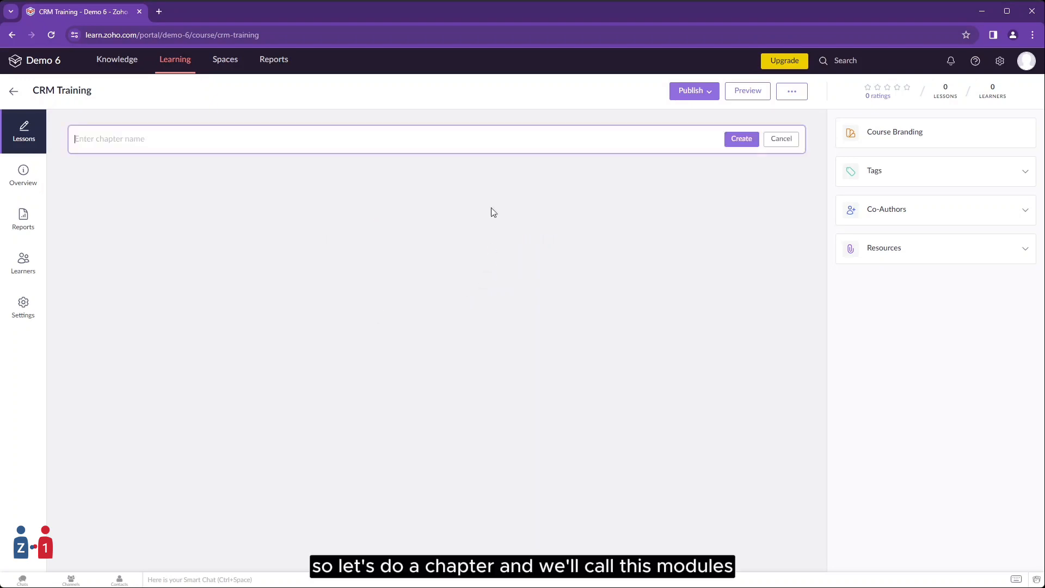
type("Modules")
left_click(729, 140)
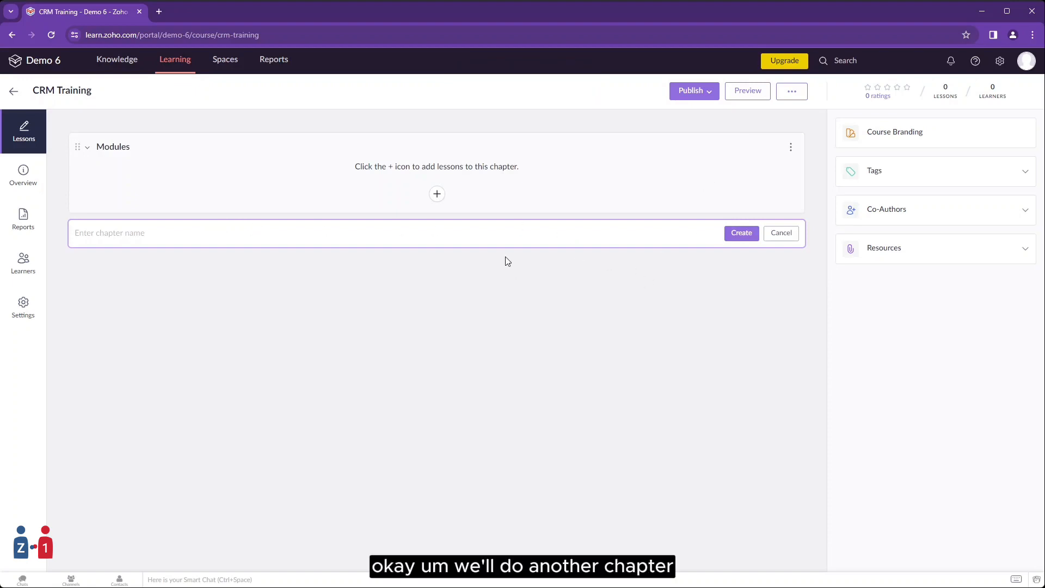
Add two more chapters named "User Settings" and "Pipeline" to the CRM Training course
type("Us")
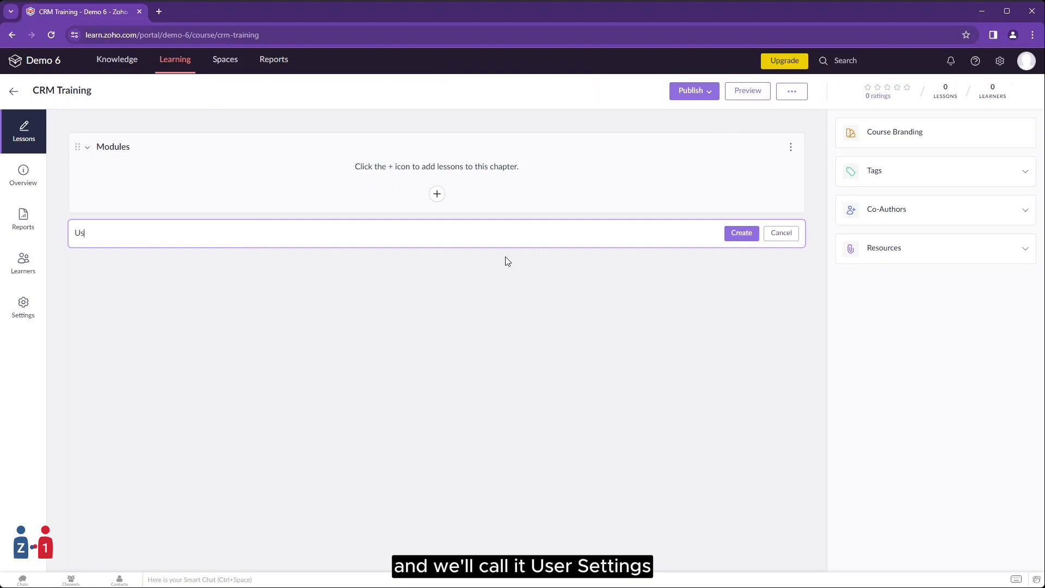
type("er Settings")
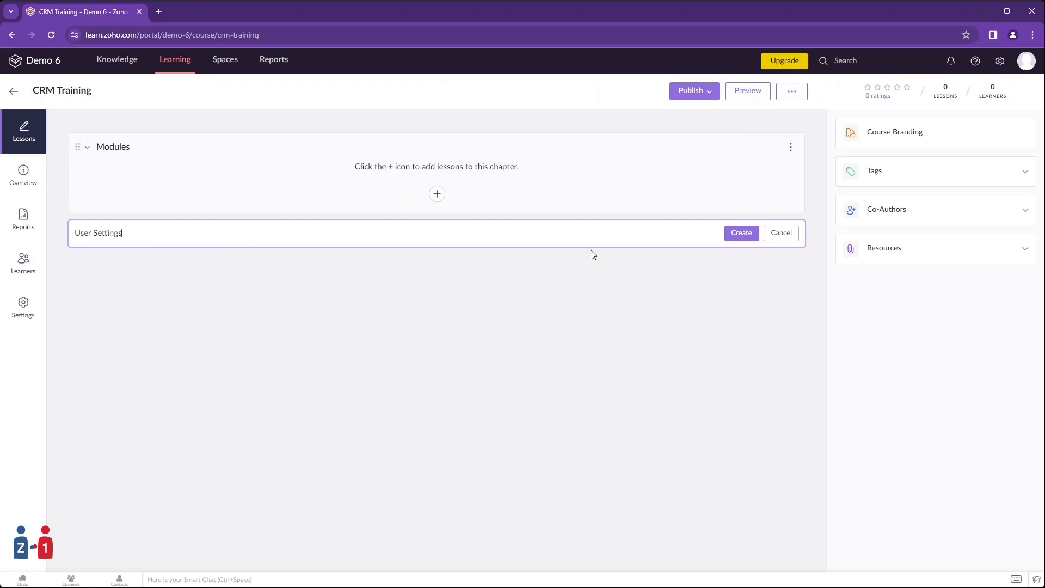
left_click(749, 233)
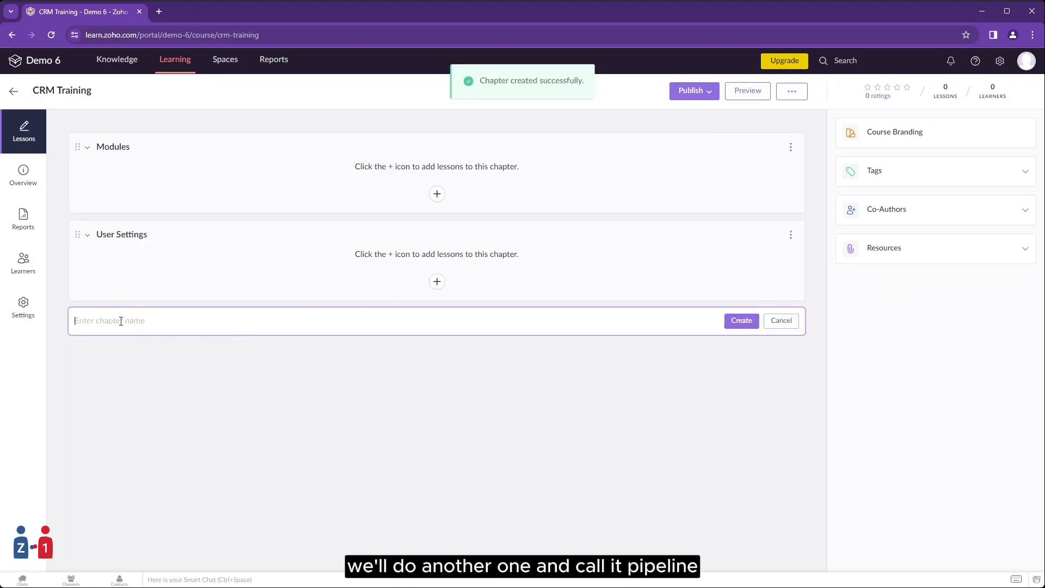
type("Pipeline")
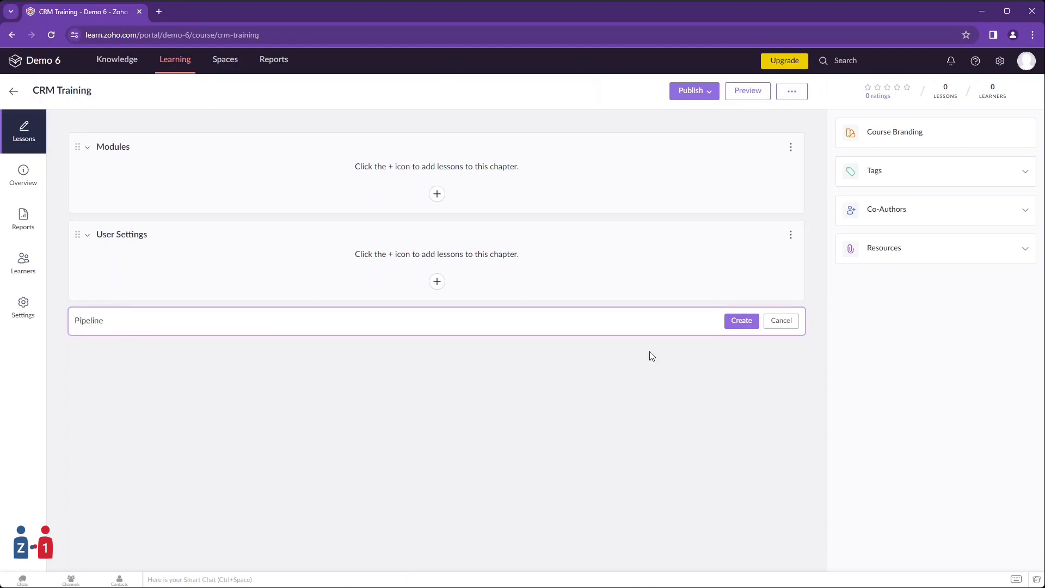
left_click(747, 322)
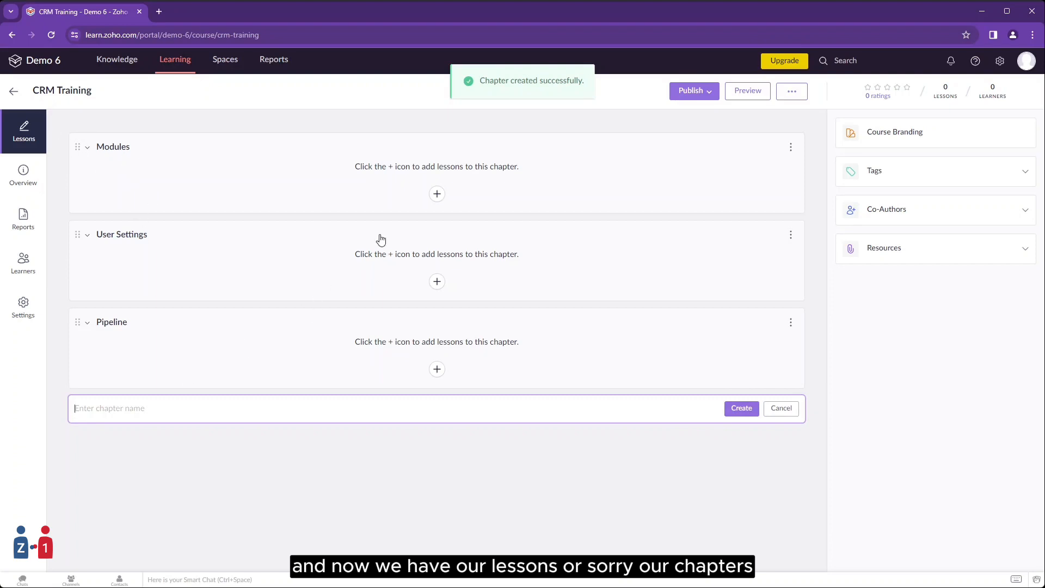
Add the lessons "Leads", "Contacts" and "Accounts" to the Modules chapter
left_click(438, 195)
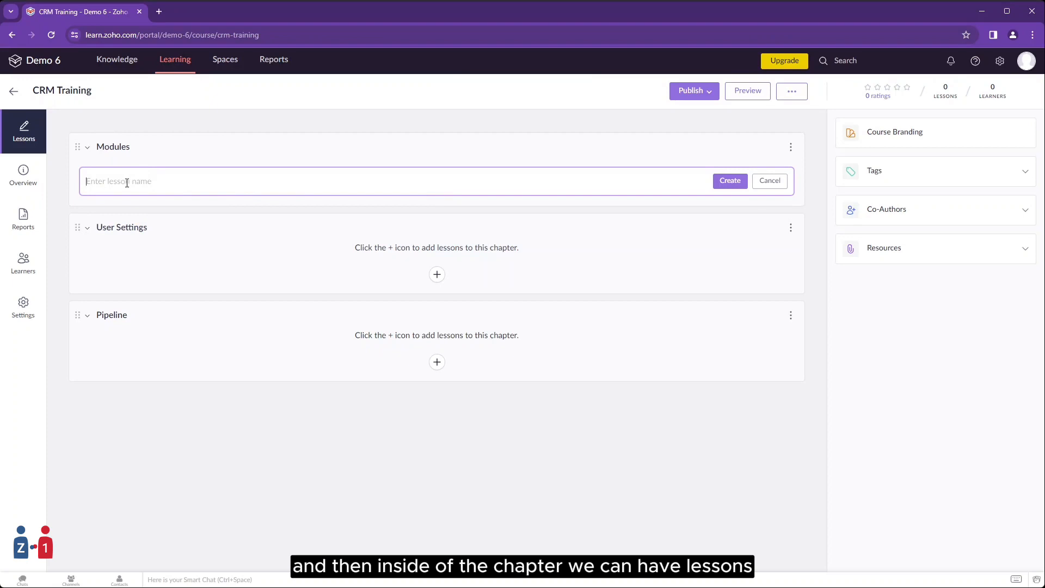
type("Leads")
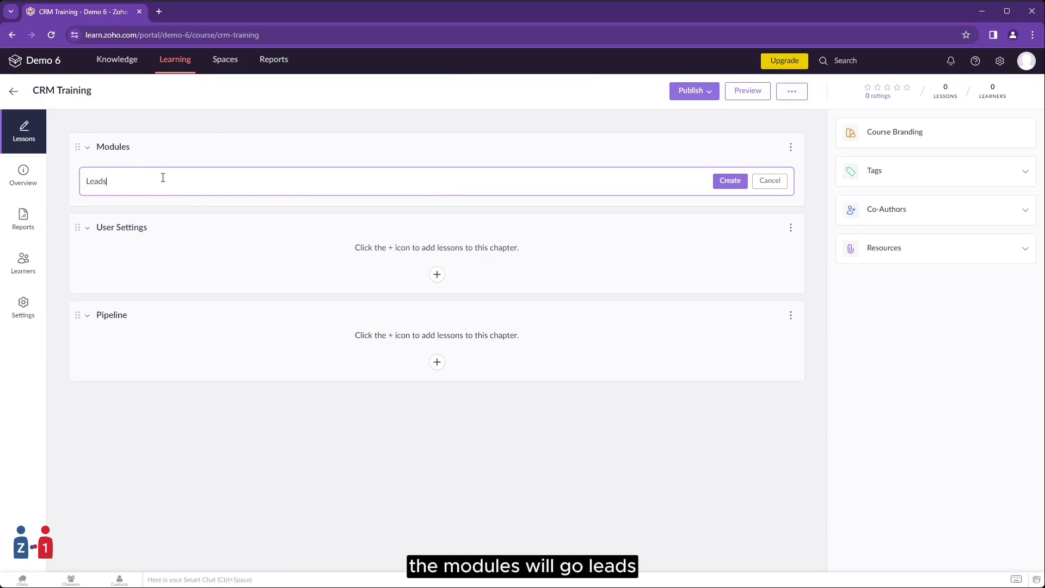
left_click(741, 184)
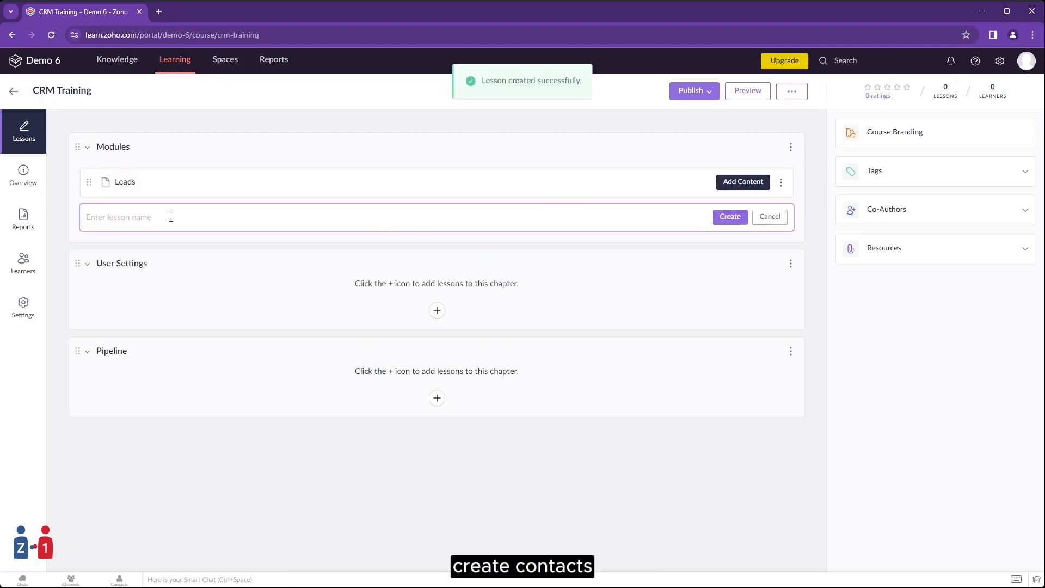
type("Contacts")
left_click(729, 217)
type("Acco")
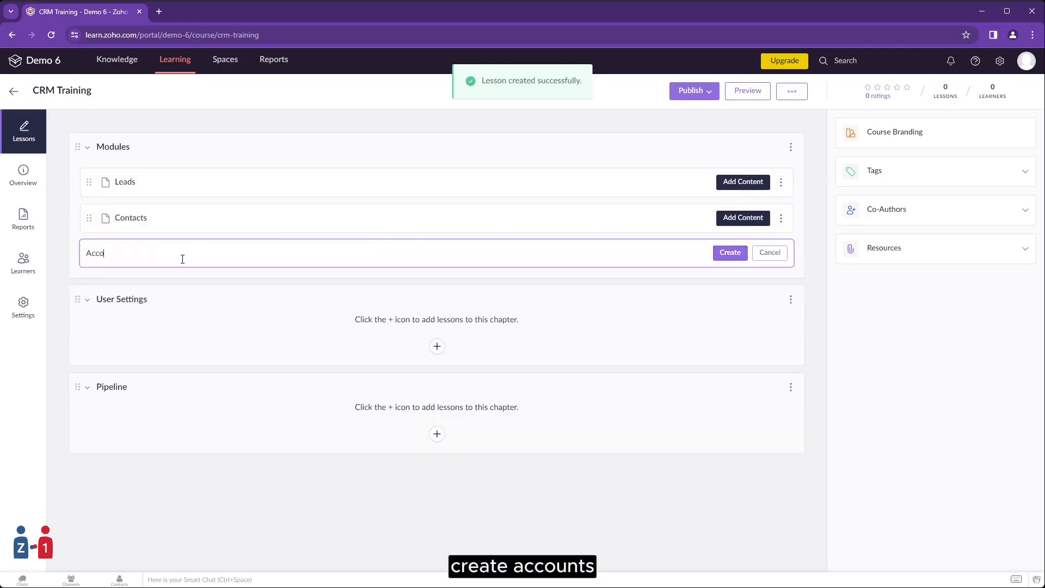
type("unts")
left_click(728, 254)
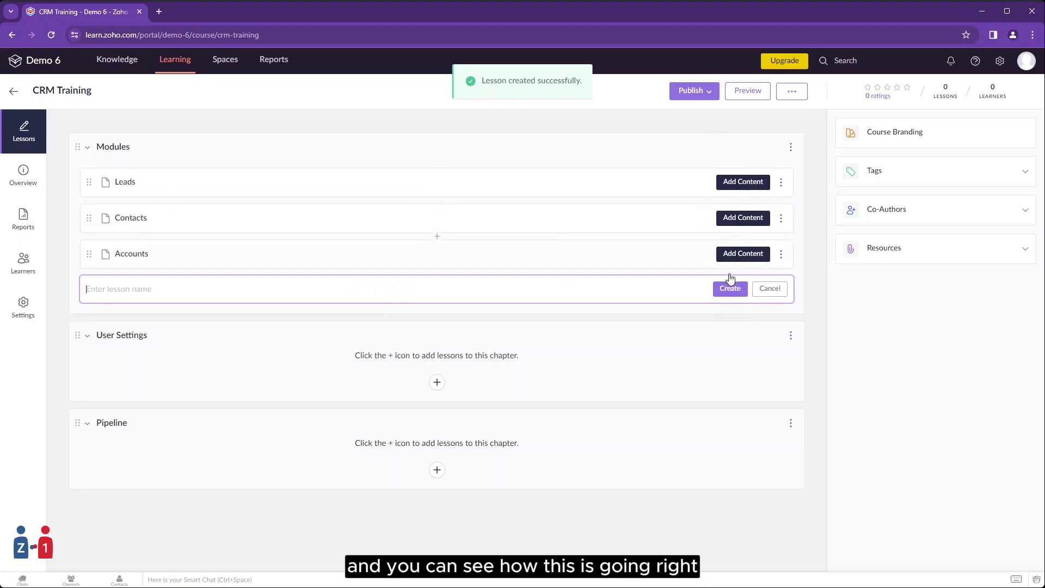
left_click(770, 289)
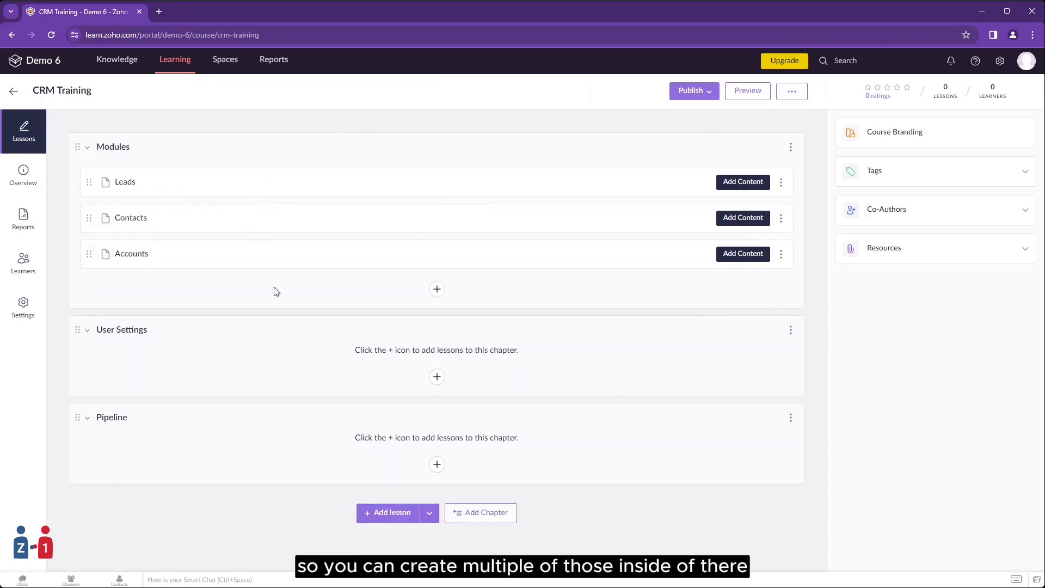
Add the lessons "User Signature" and "IMAP Configuration" to the User Settings chapter
left_click(437, 377)
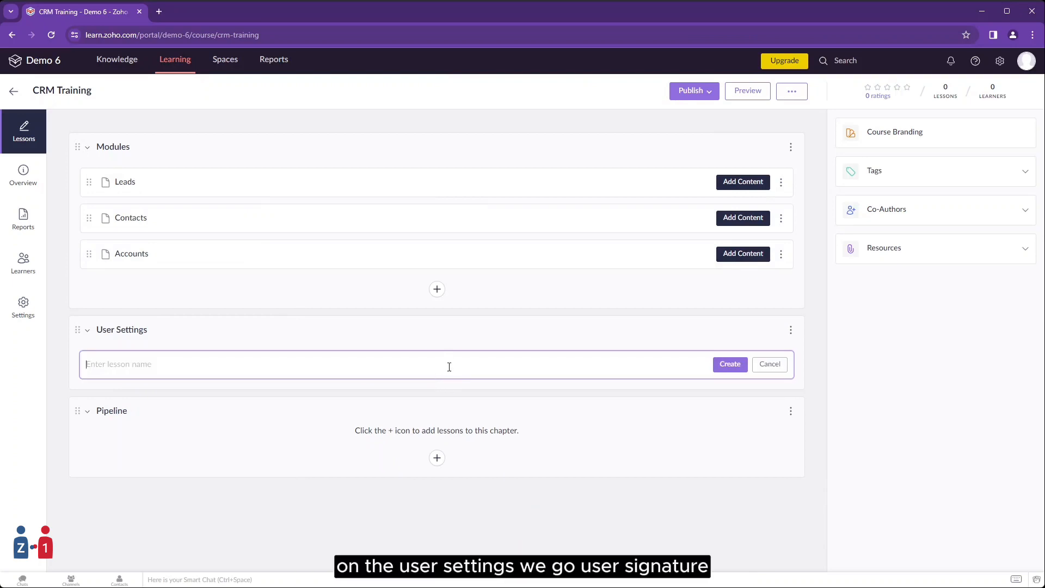
type("User Signature")
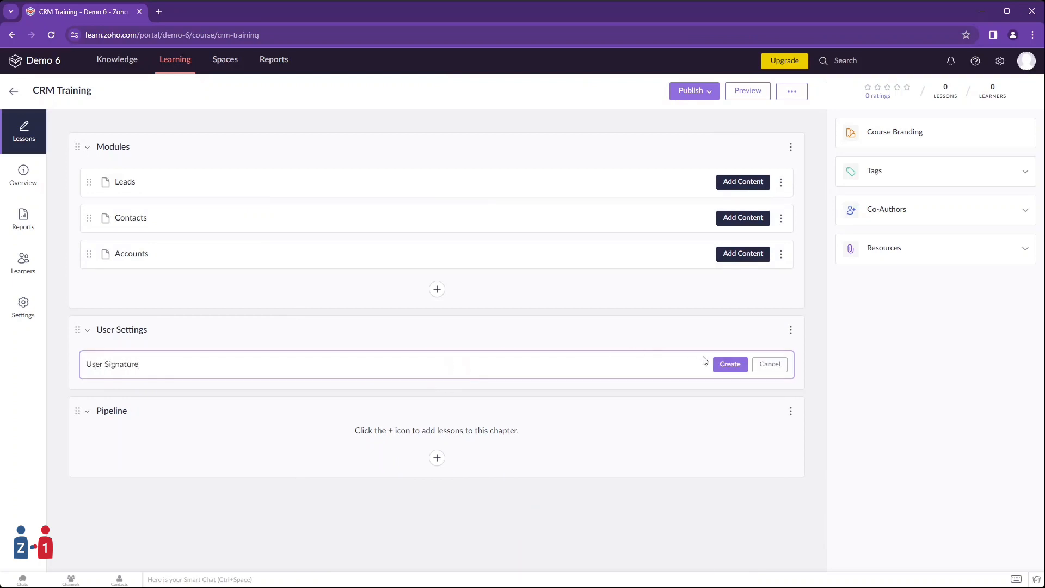
left_click(728, 365)
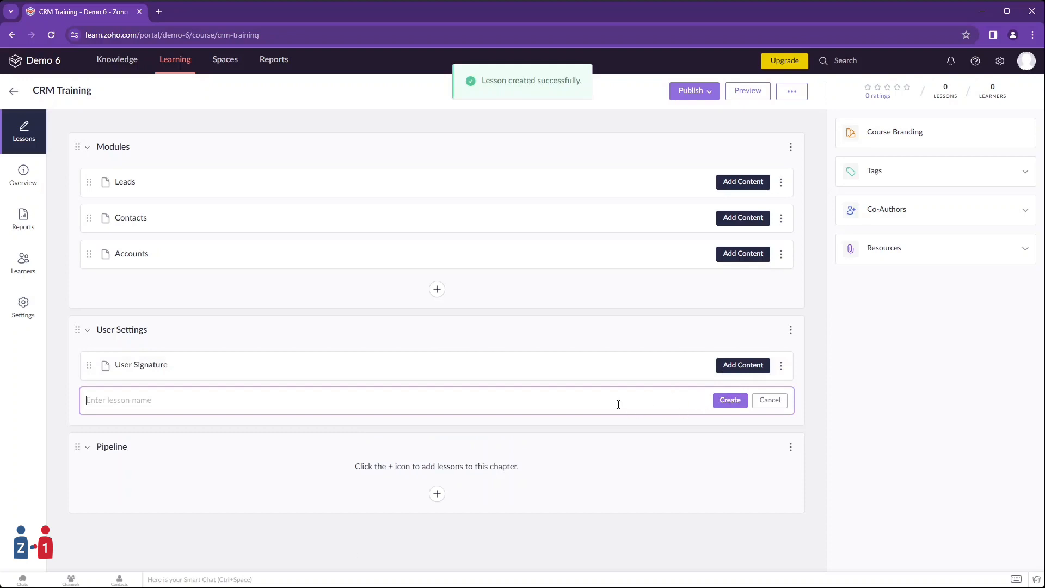
type("IMAP C")
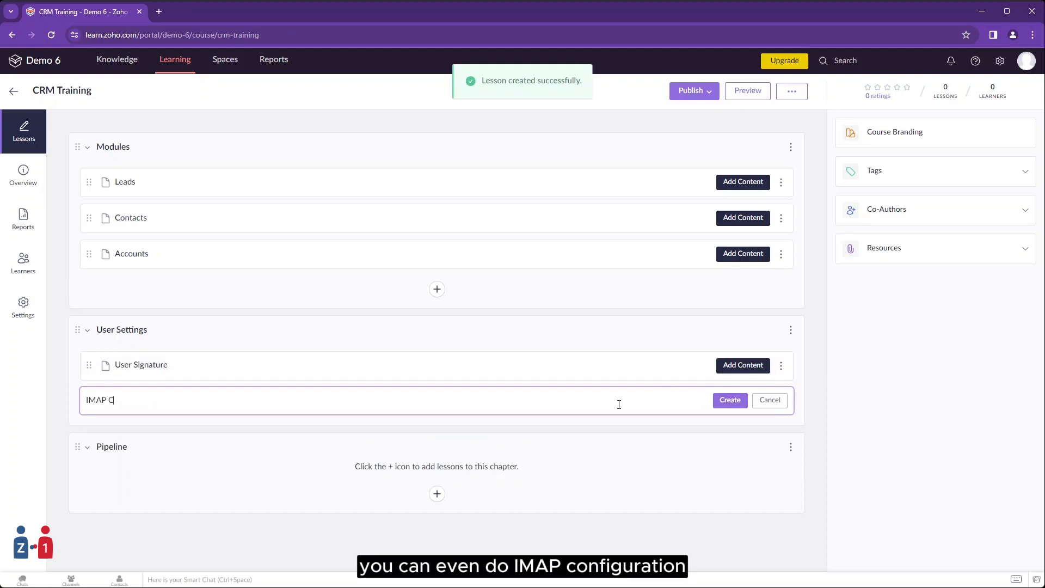
type("onfiguration")
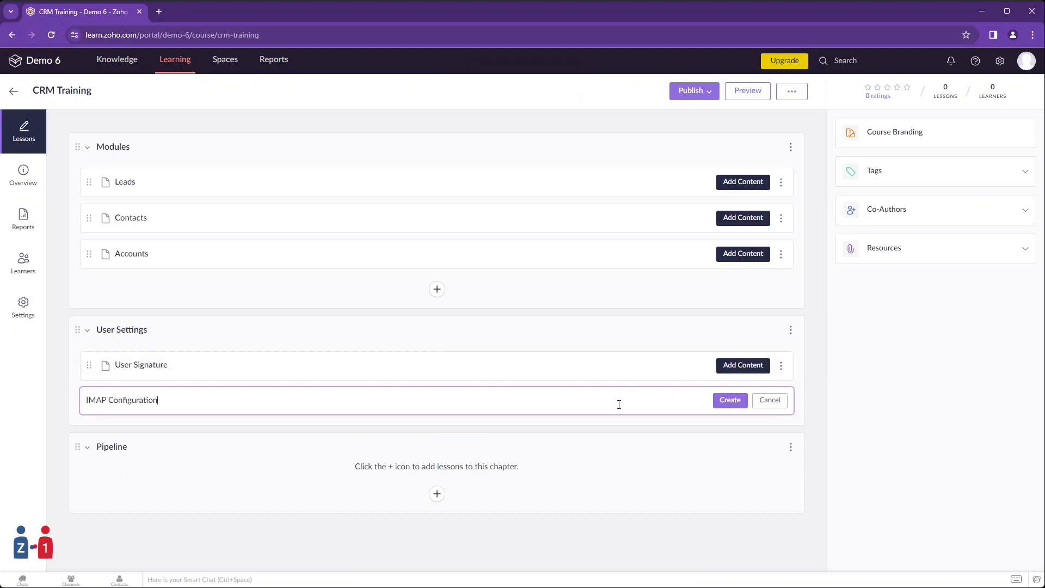
left_click(729, 401)
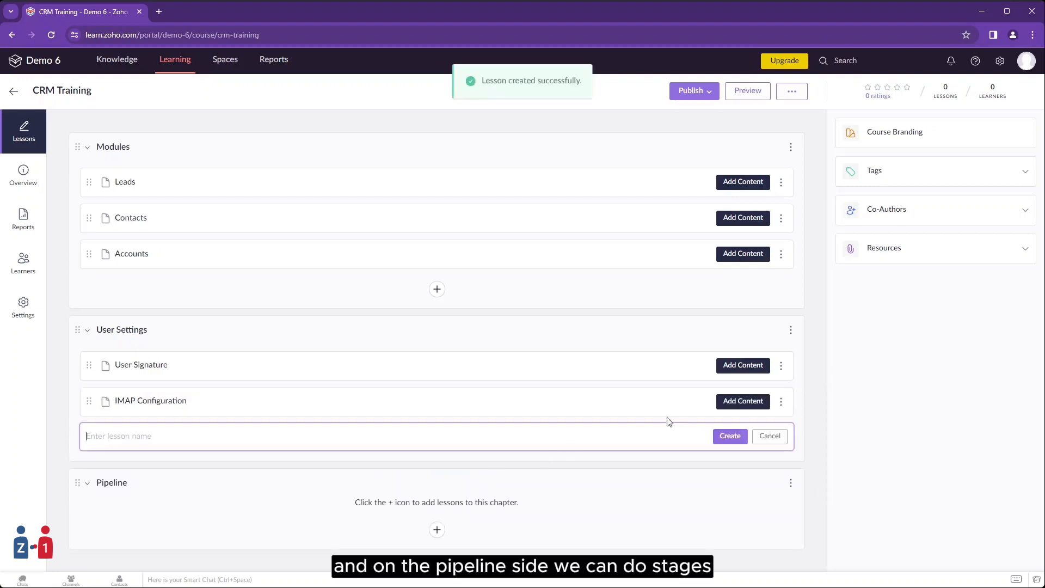
Add a lesson named "Stages" to the Pipeline chapter
left_click(438, 535)
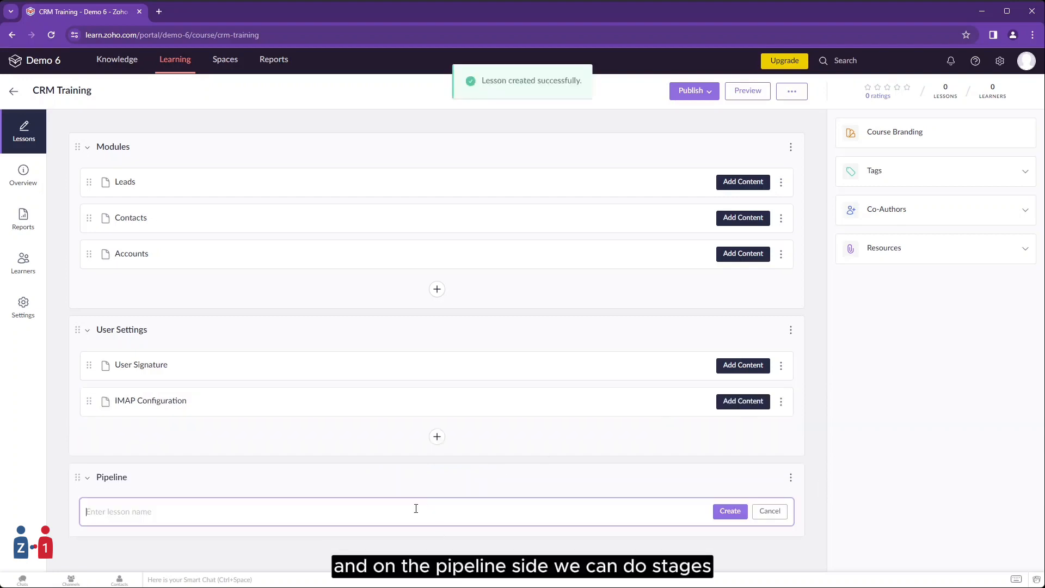
type("Stages")
left_click(730, 511)
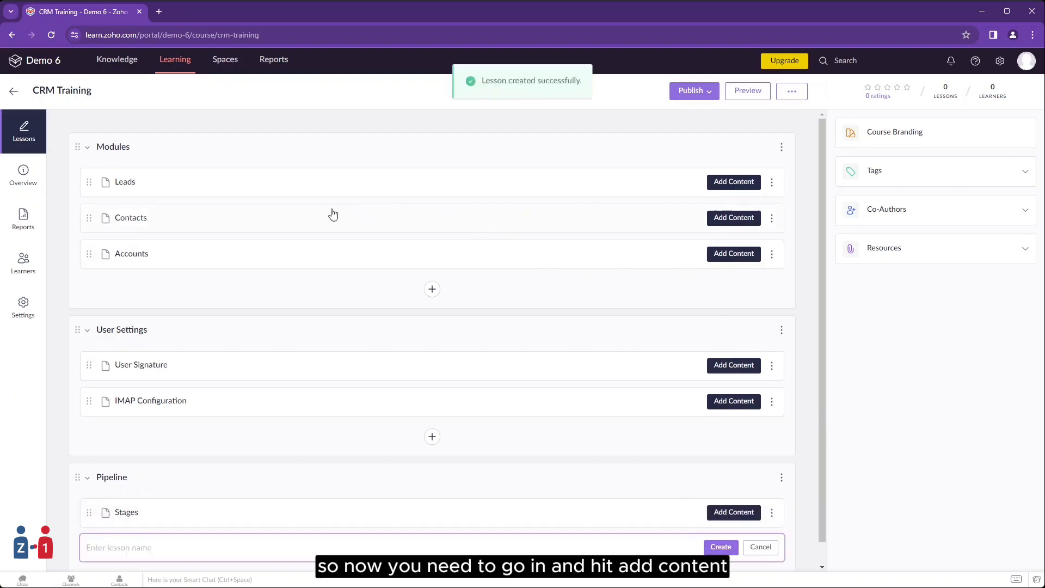
Give the Leads lesson text content reading "The leads module is where our unqualified leads sit."
left_click(721, 181)
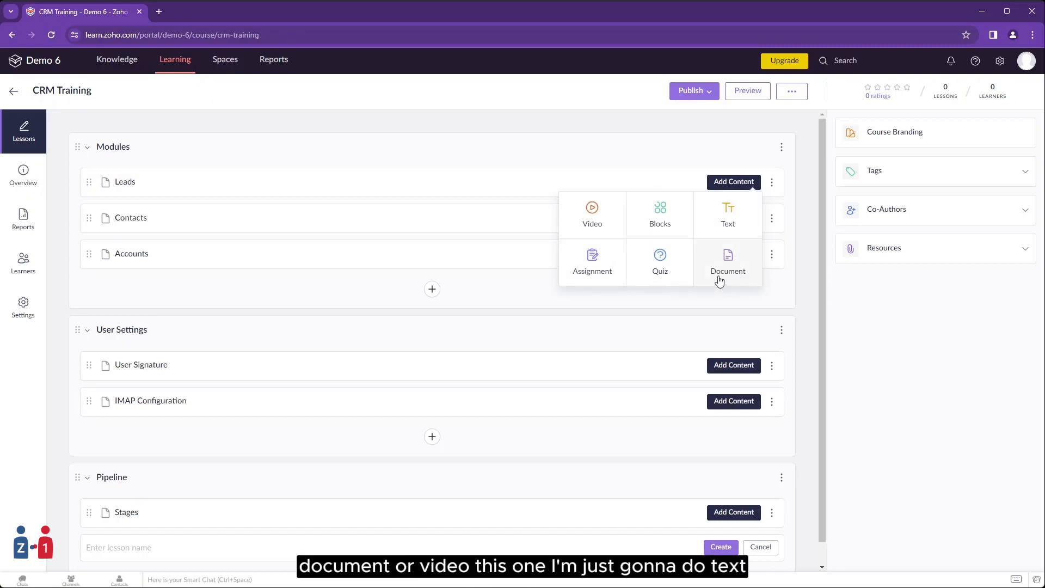
left_click(727, 220)
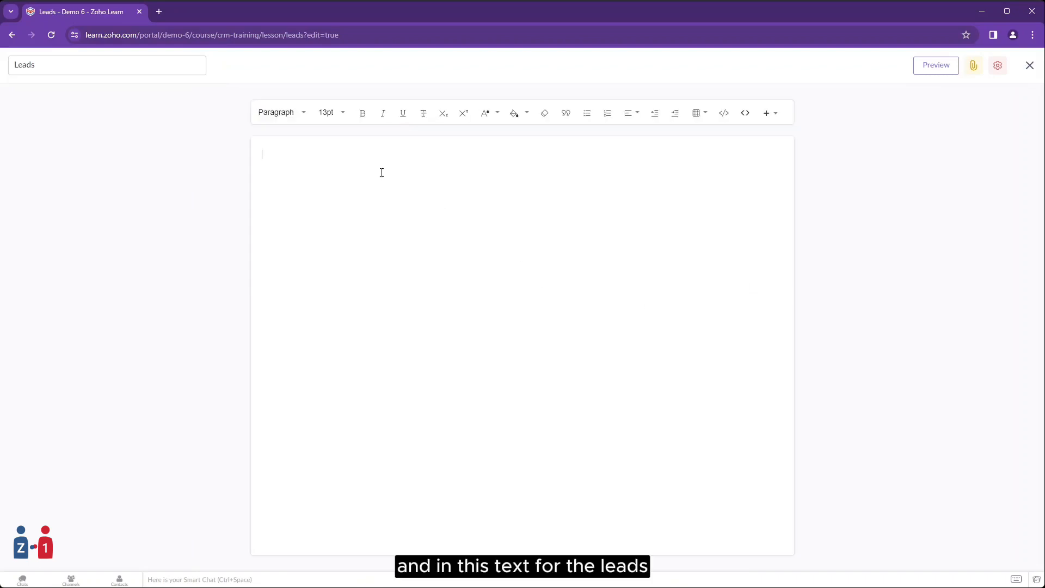
type("The leads module is")
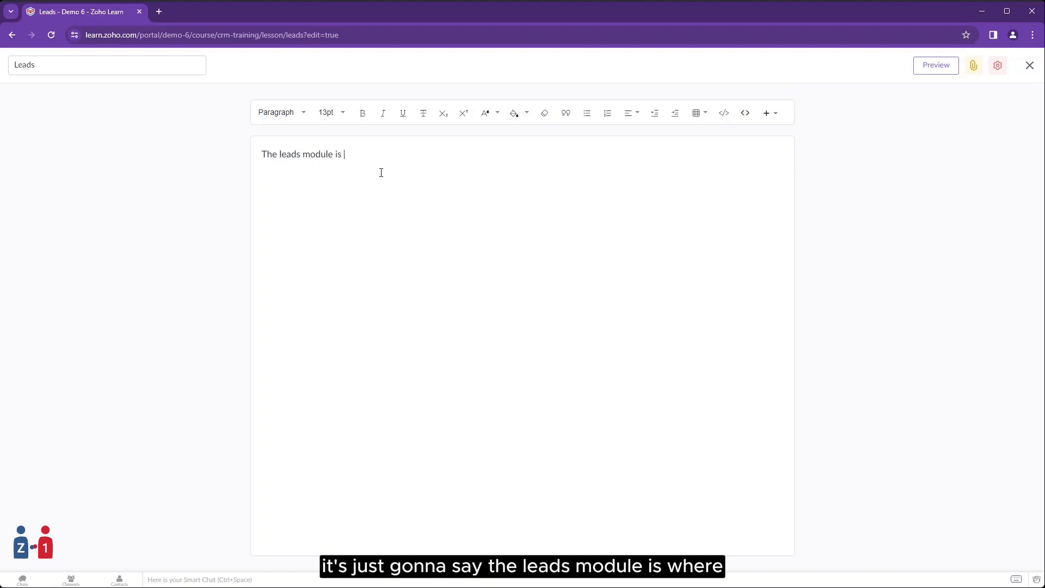
type(" where ")
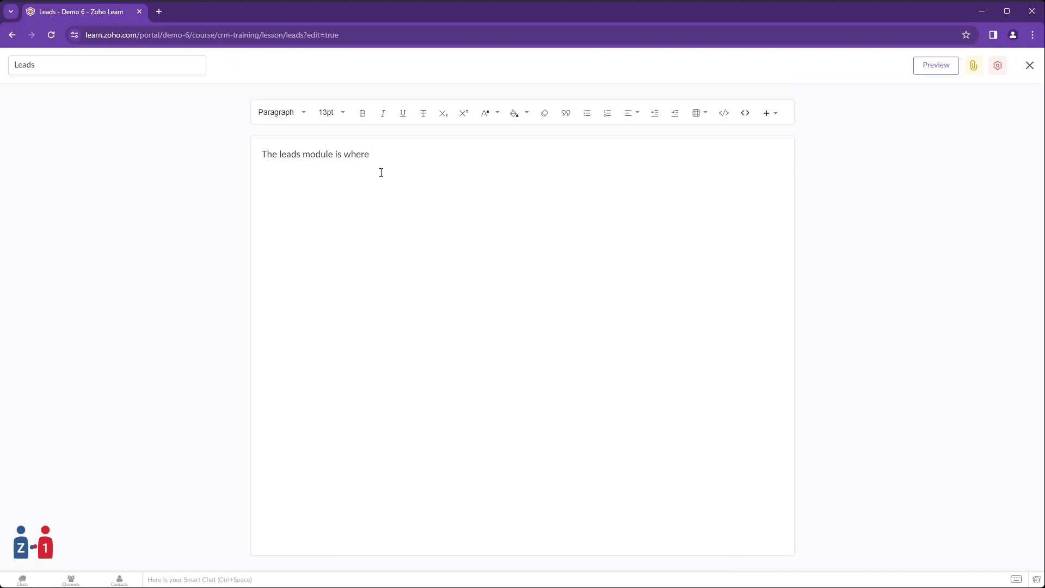
type("our unq")
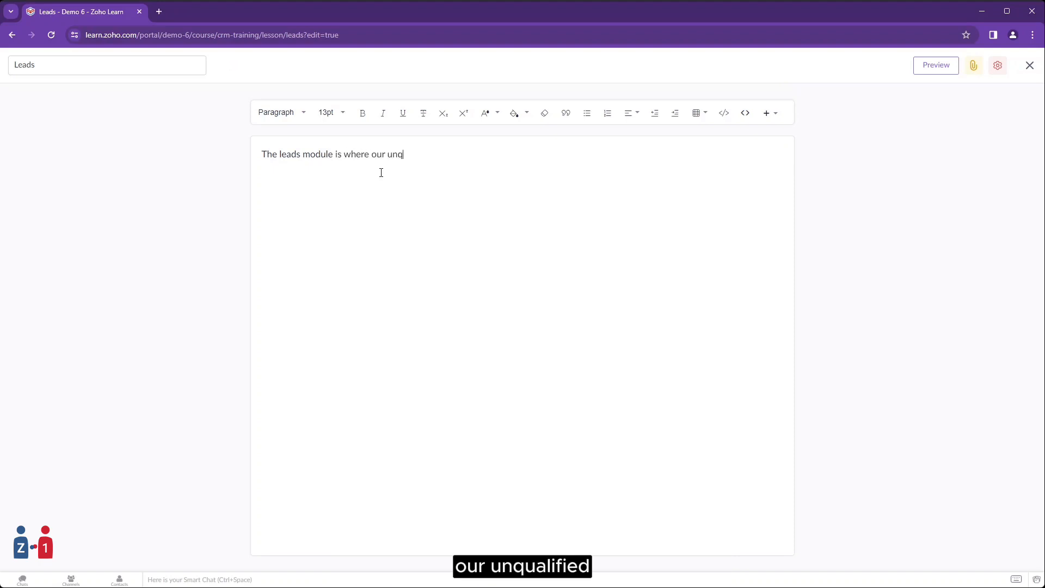
type("ualfi")
key("BackSpace")
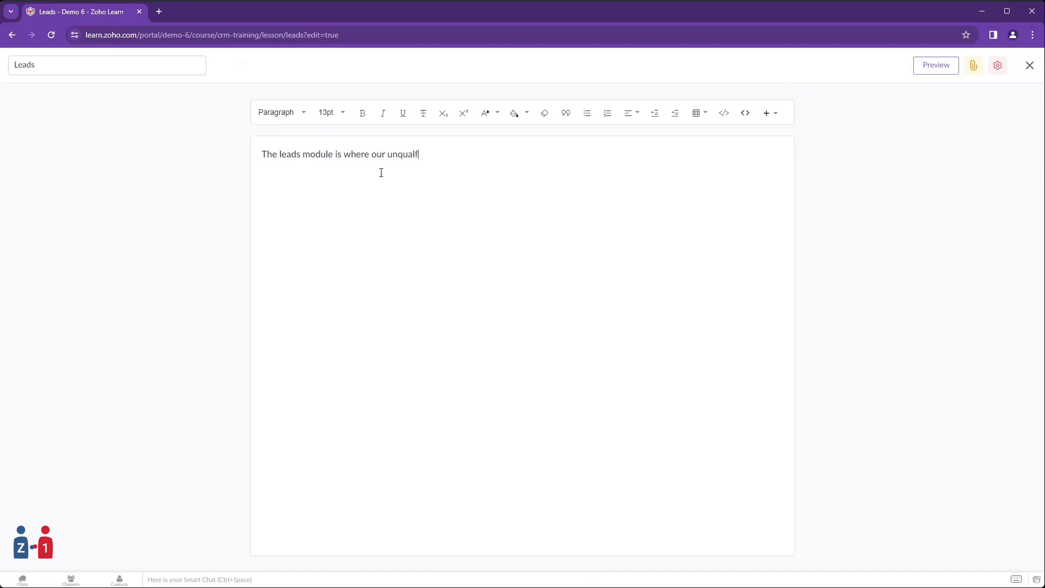
type("e")
key("BackSpace")
key("BackSpace")
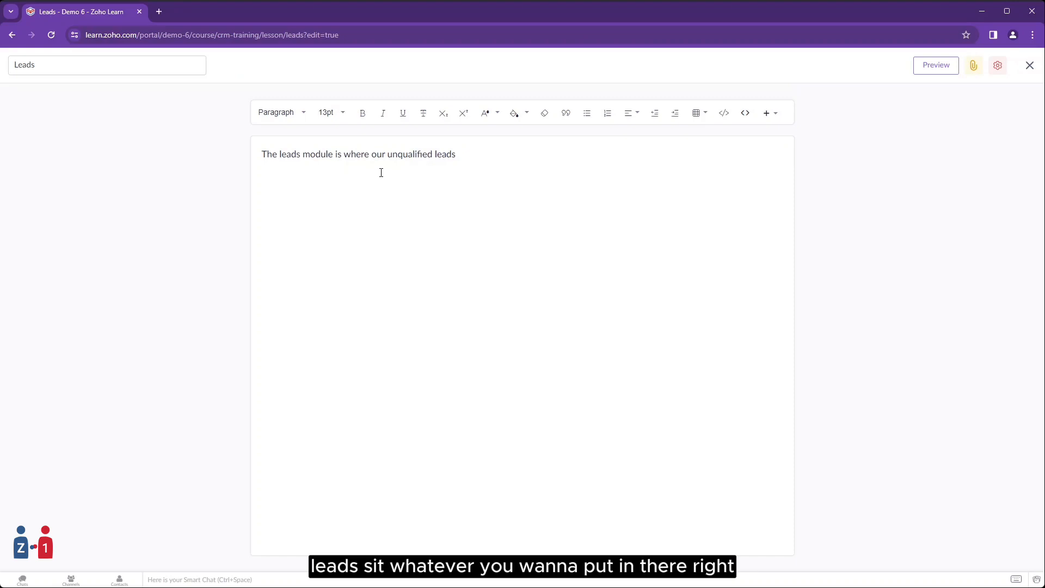
type("leads sit.")
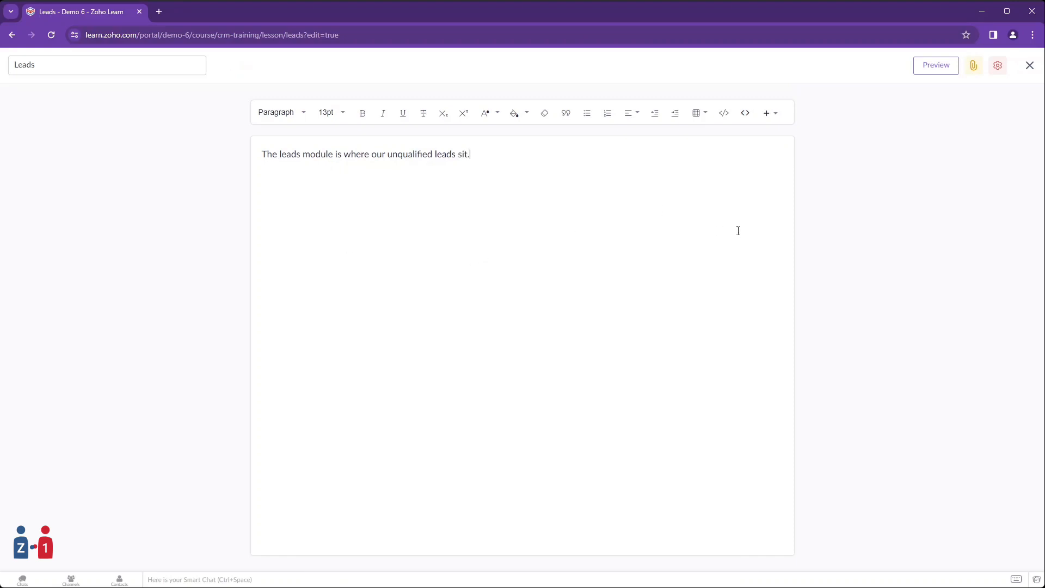
Check the Leads lesson's preview and management settings, and save and close the lesson to return to the course
left_click(942, 66)
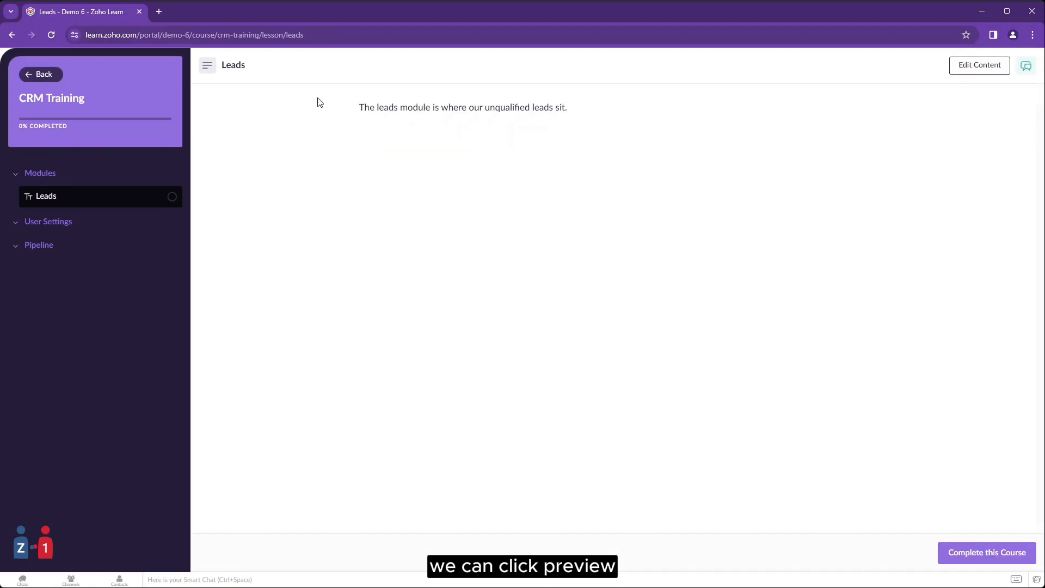
left_click(998, 66)
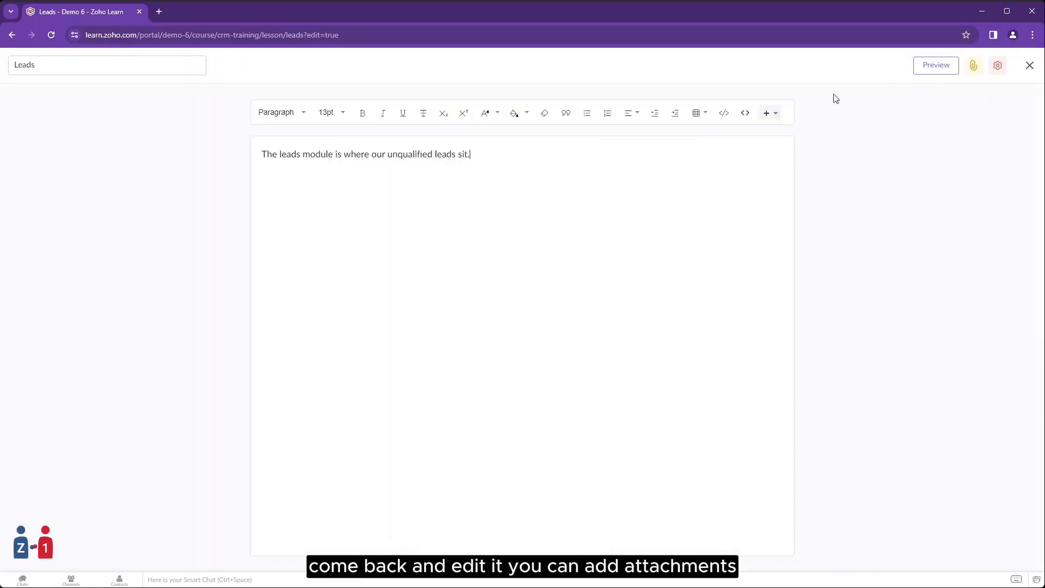
left_click(998, 65)
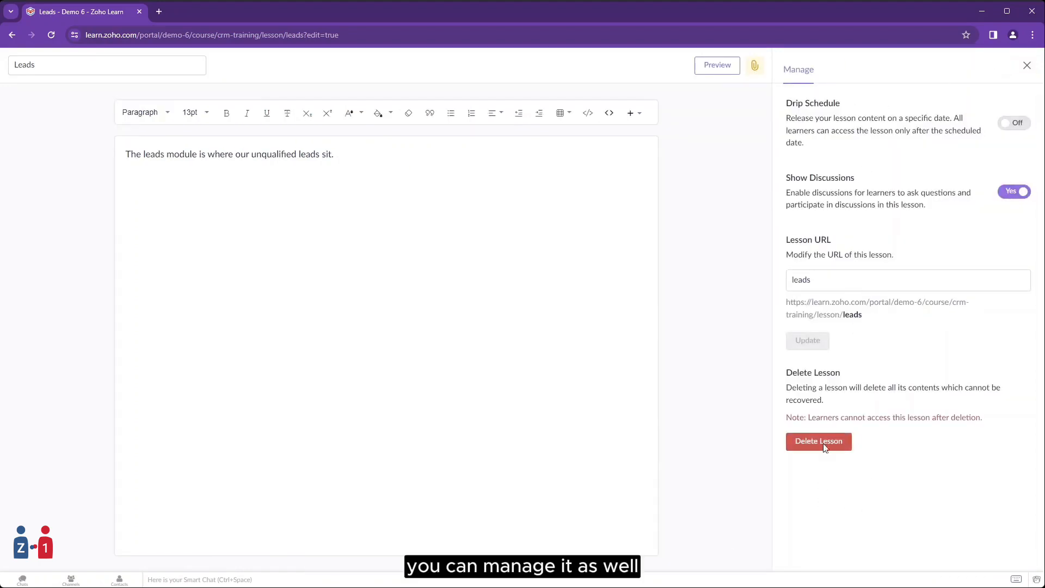
left_click(1028, 65)
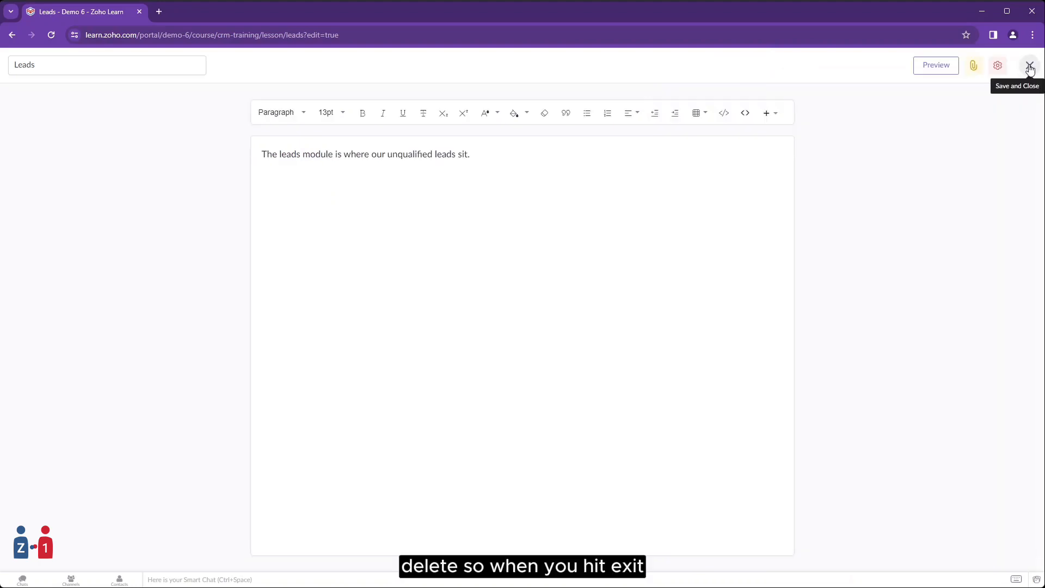
left_click(1030, 66)
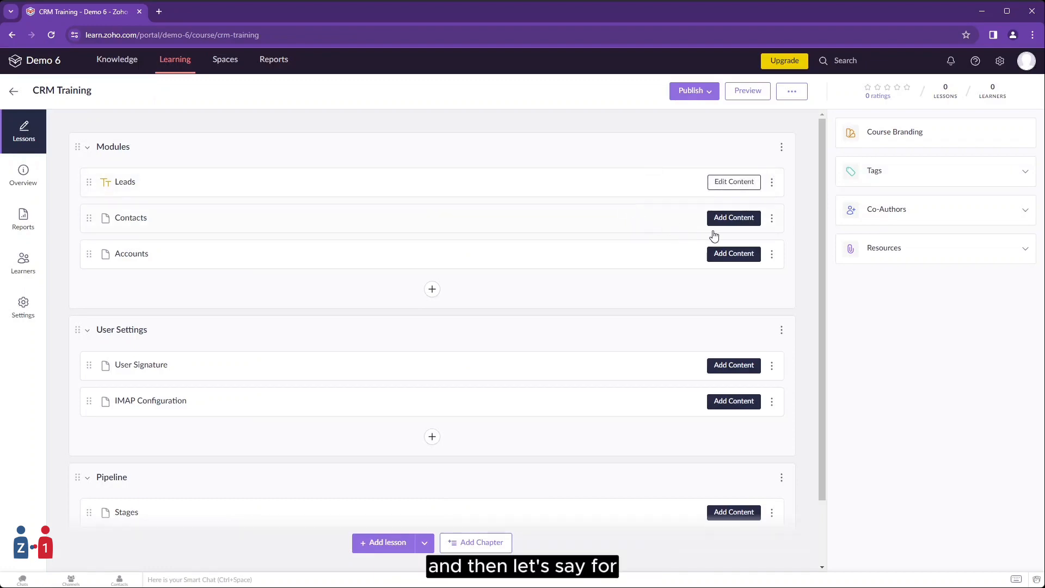
Add a lesson named "Module Quiz" to the Modules chapter and give it quiz content
left_click(432, 289)
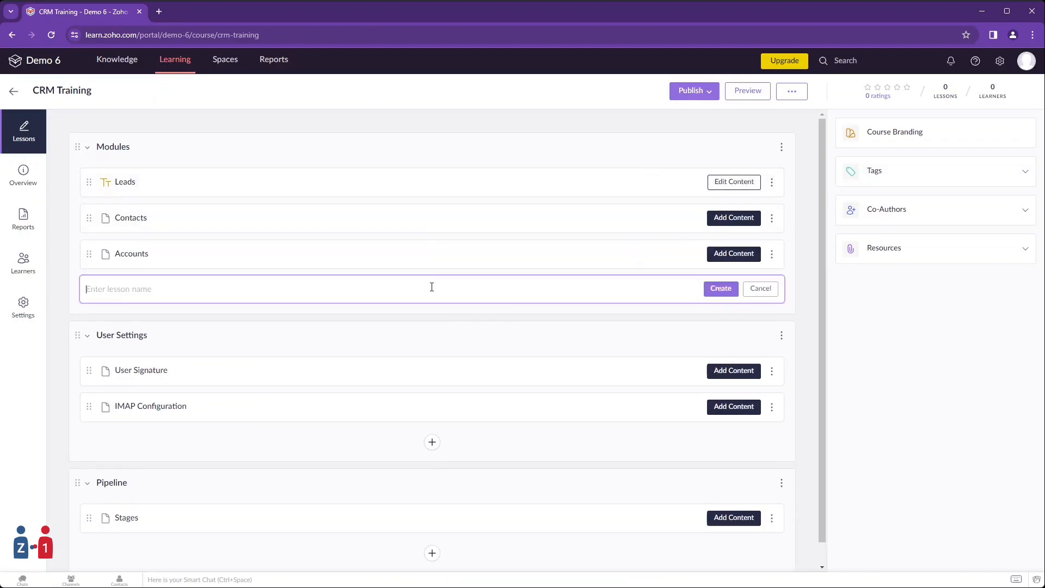
type("Mod")
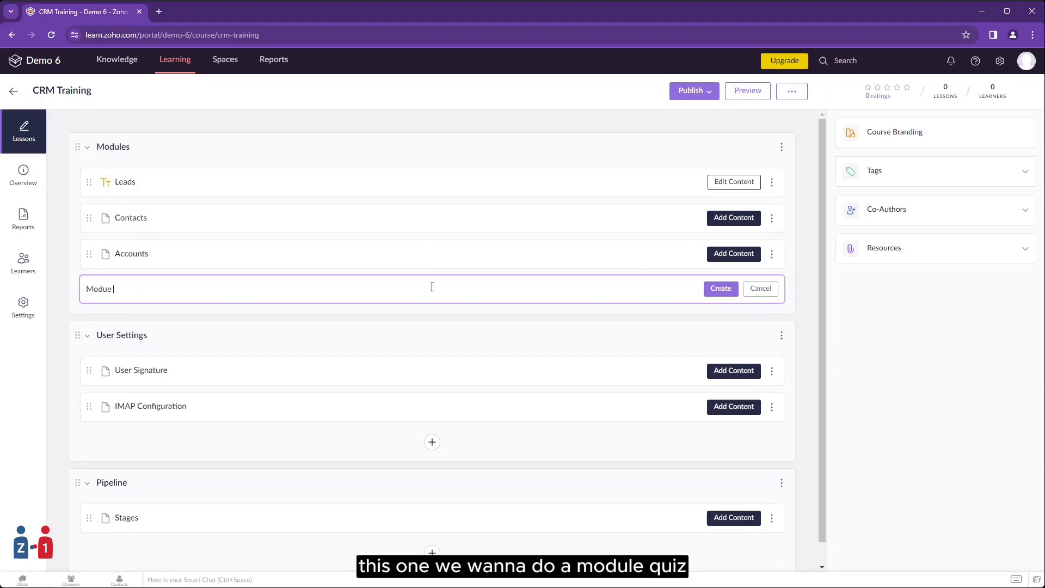
type("ule Quiz")
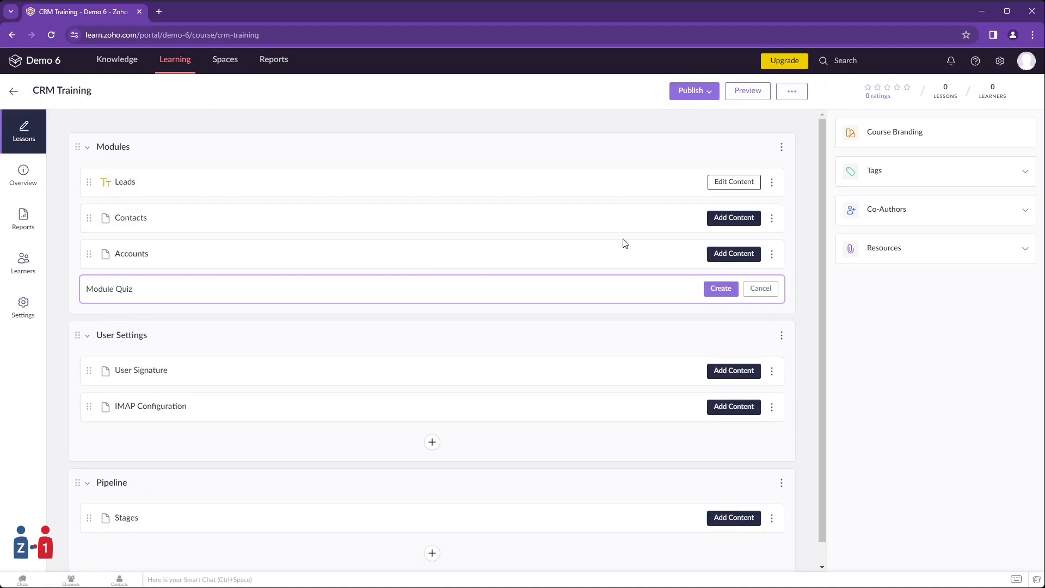
left_click(735, 290)
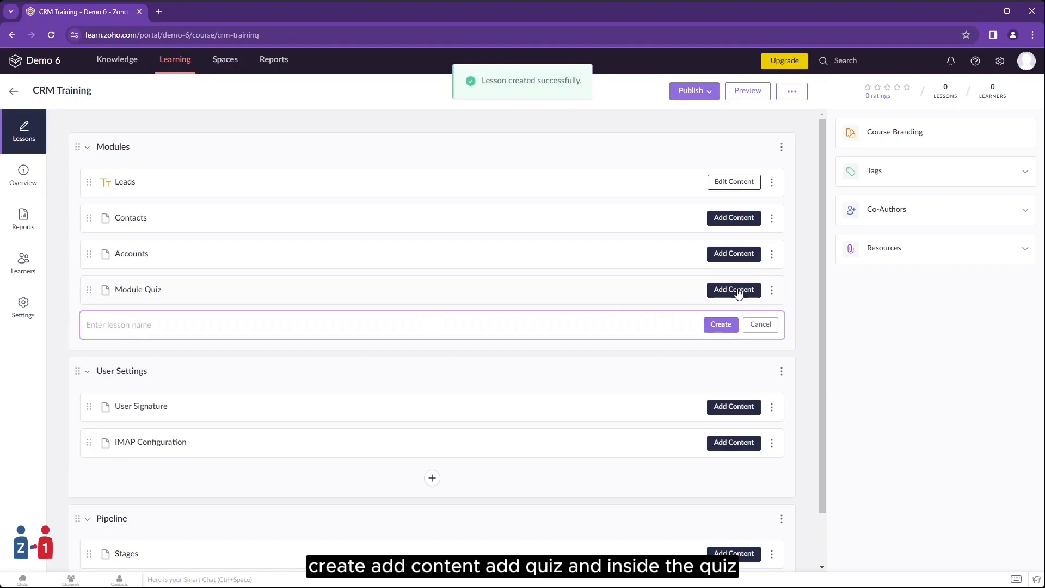
left_click(738, 292)
left_click(659, 261)
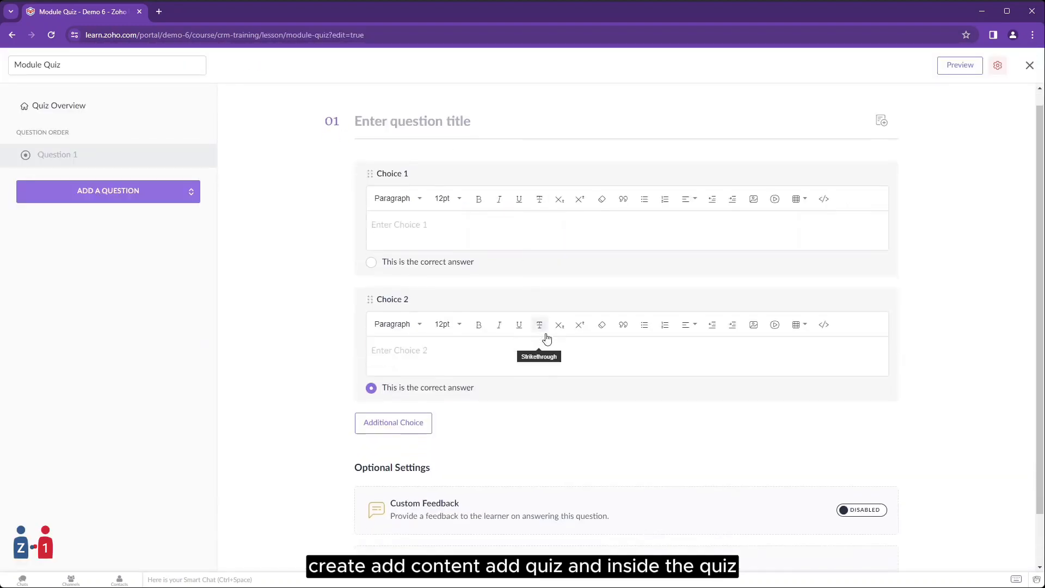
Title the quiz's first question "What are the sales modules?"
scroll(544, 338, "down", 1)
scroll(569, 368, "up", 1)
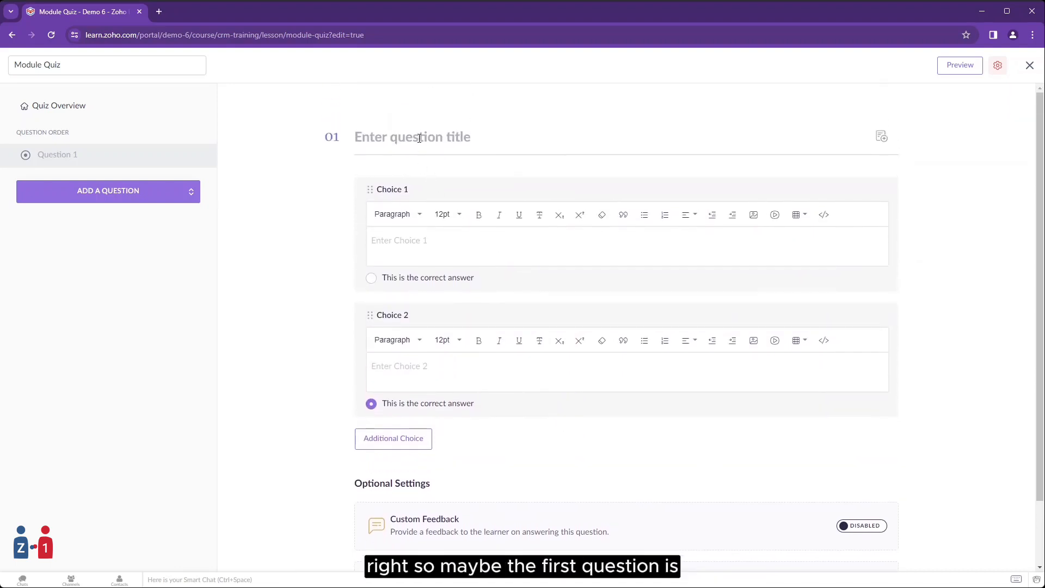
left_click(419, 139)
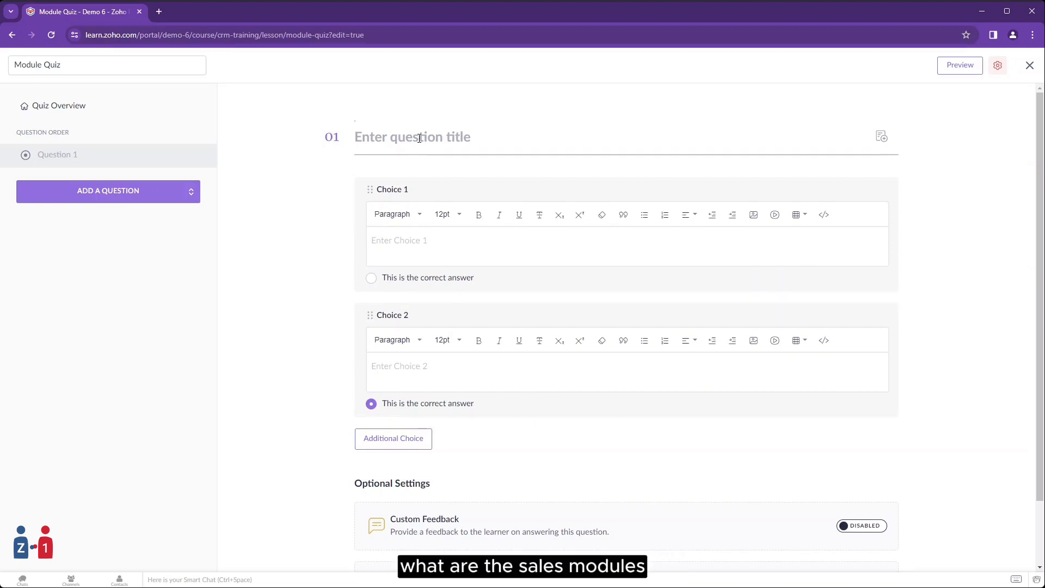
type("What are the s")
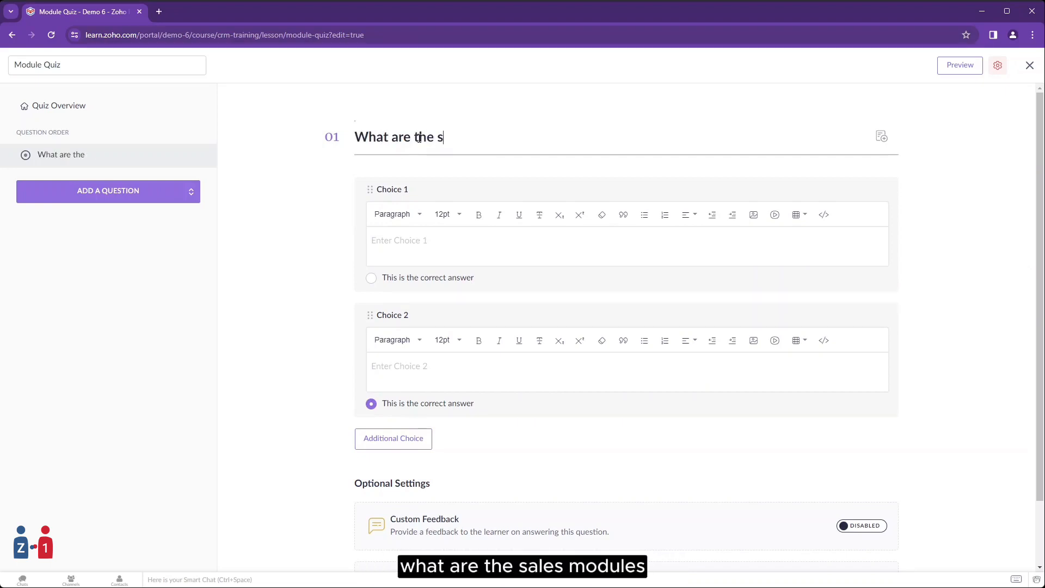
type("ales modules?")
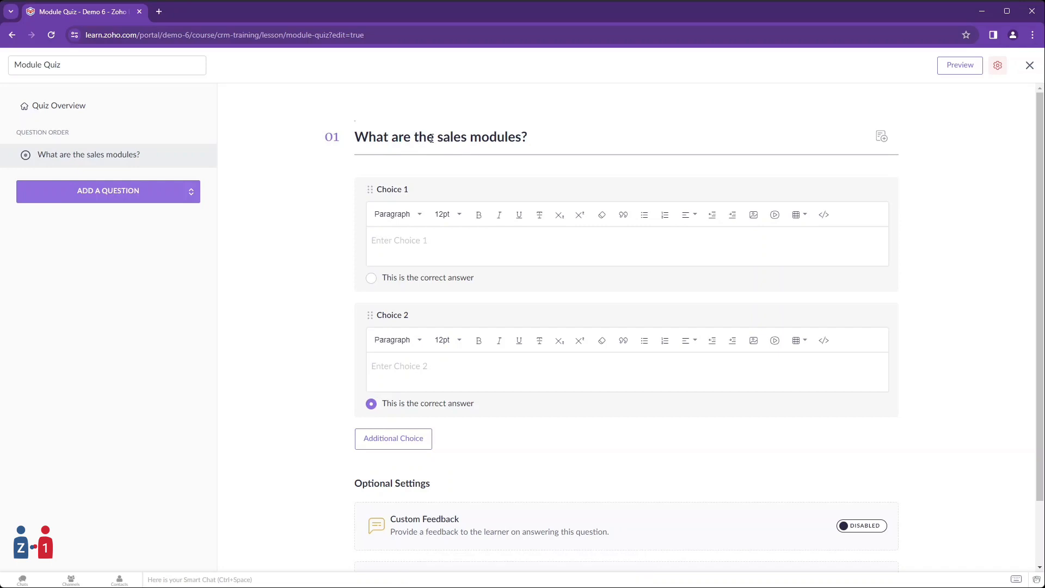
Enter the answer choices "Leads, Contacts, Deals" and "Vendors", and mark the first choice as the correct answer
left_click(397, 244)
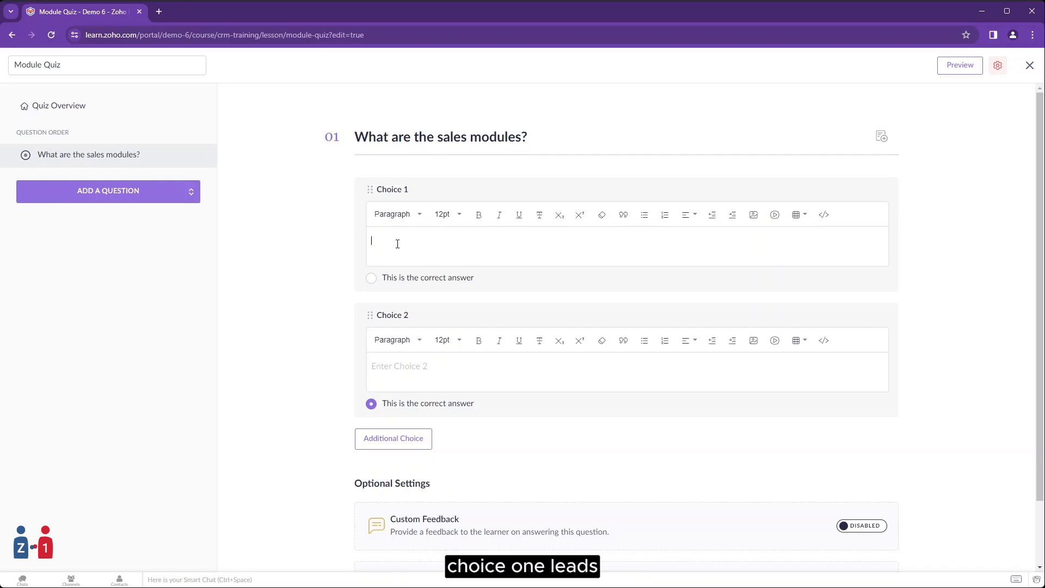
type("Leads, Contacts, Deals")
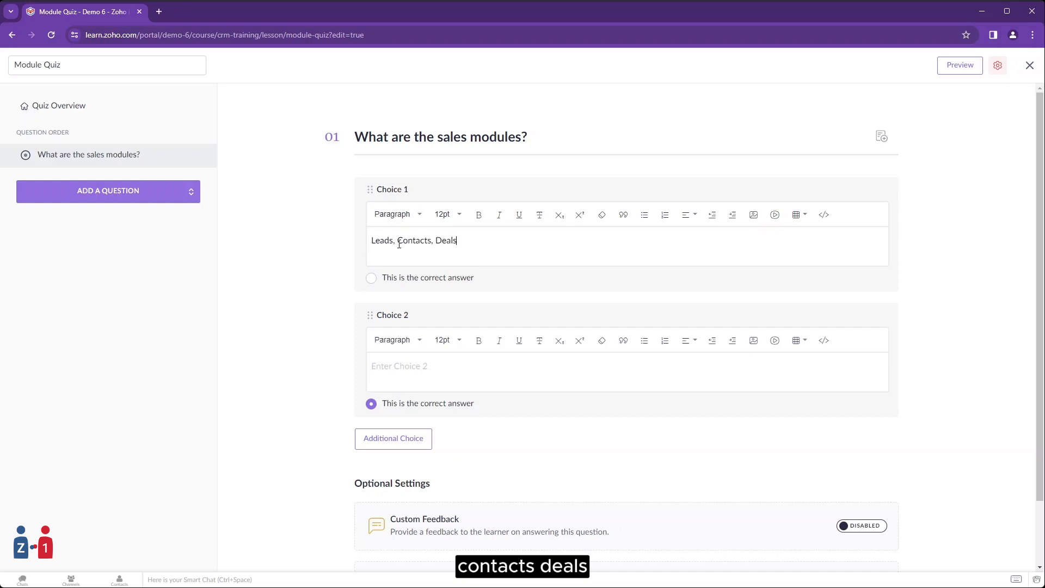
left_click(456, 373)
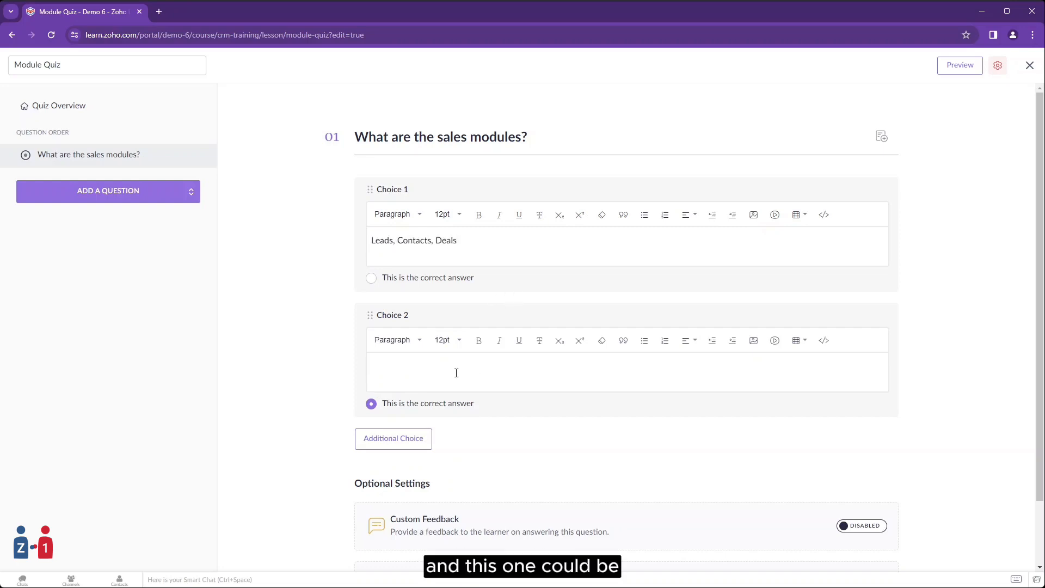
type("Vndors")
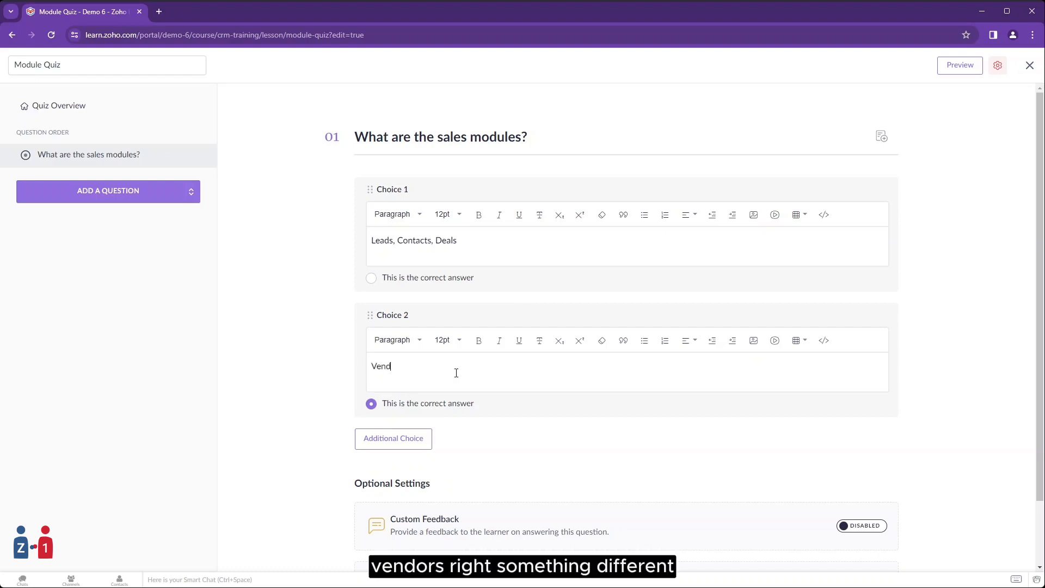
type("ors")
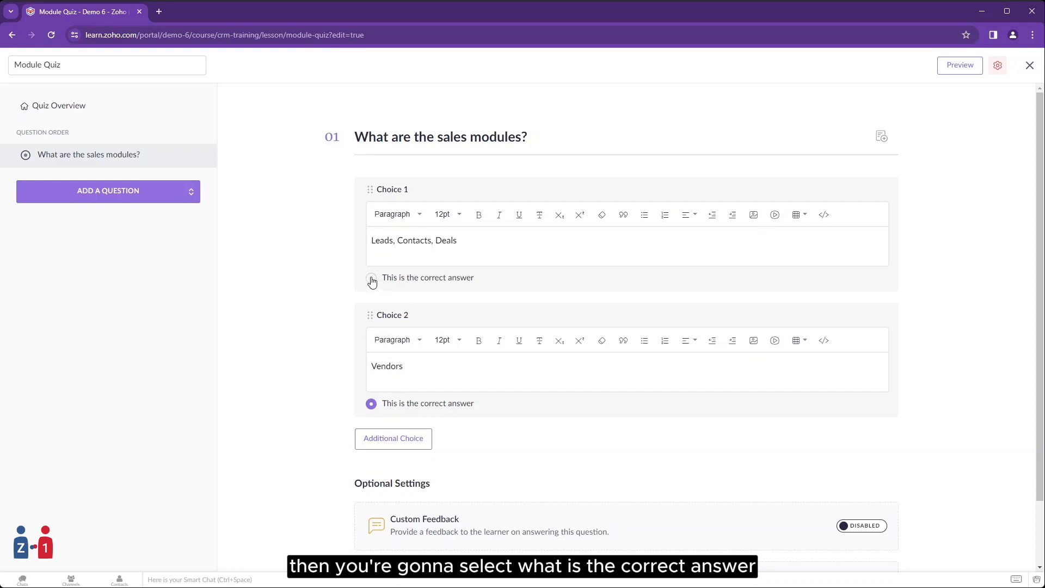
left_click(372, 279)
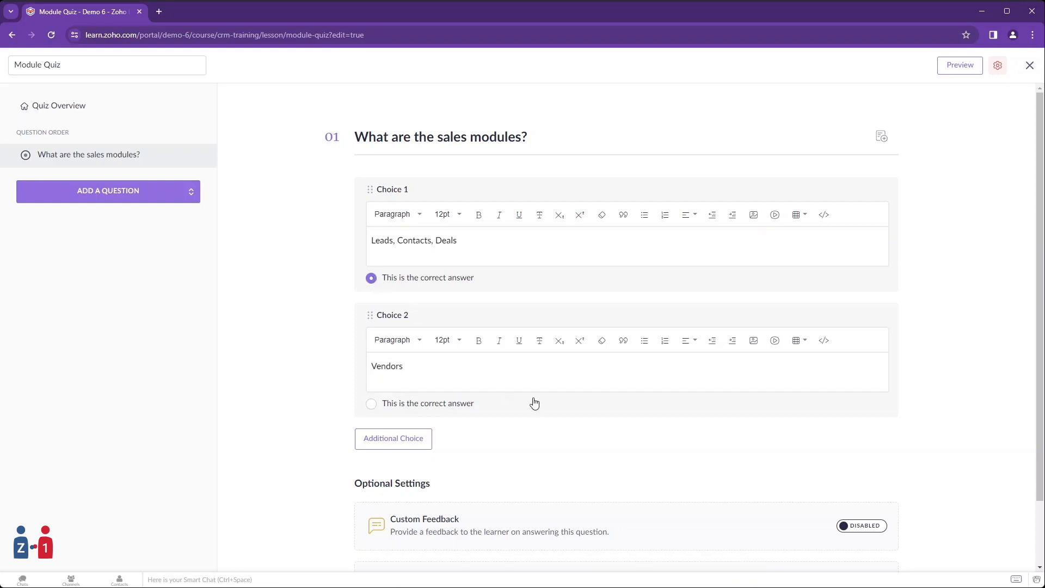
Preview the Module Quiz as a learner, answering "Leads, Contacts, Deals" and completing the quiz to check its result
scroll(534, 403, "down", 3)
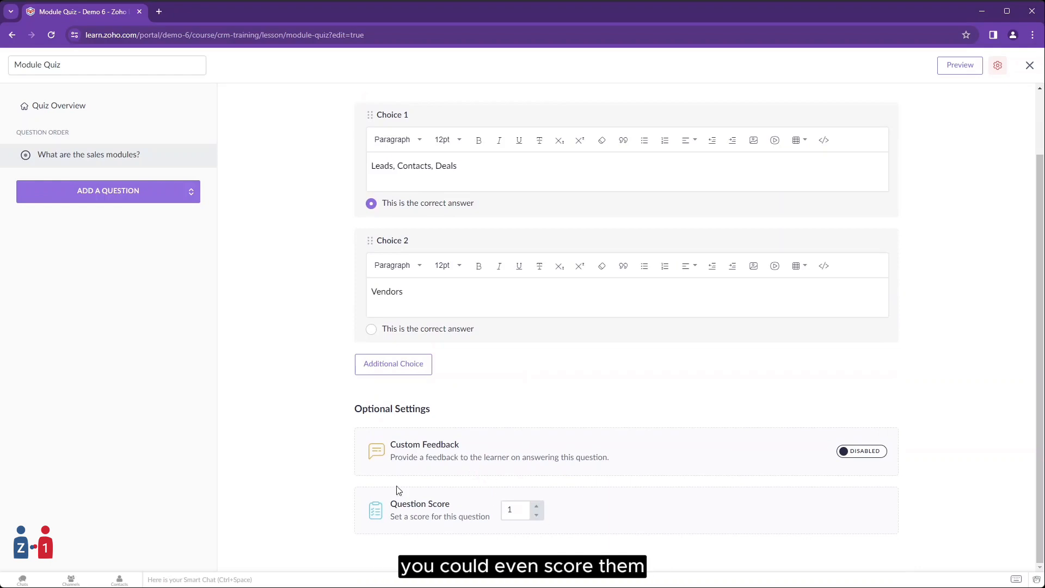
scroll(609, 467, "up", 5)
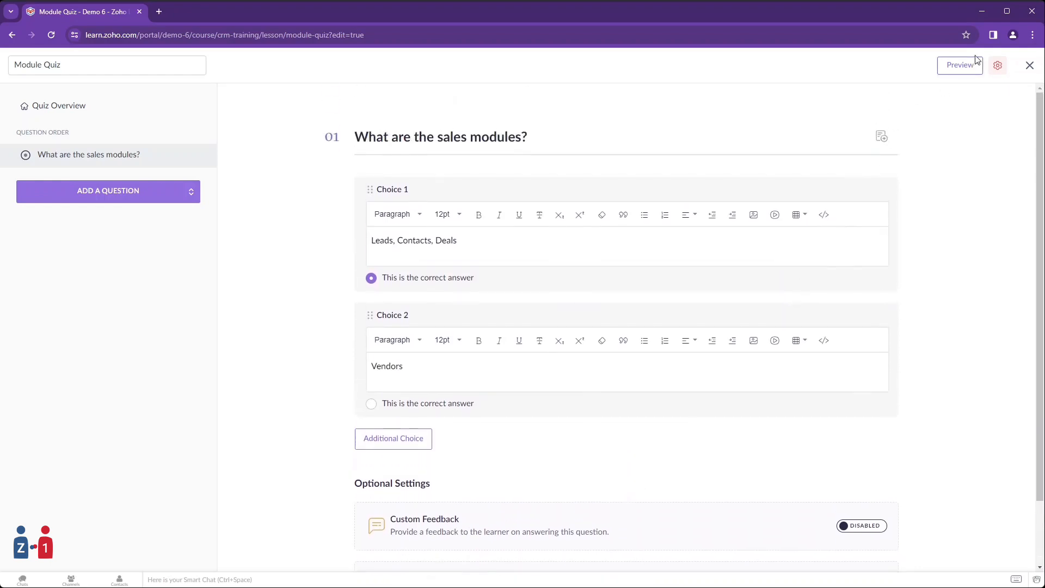
left_click(966, 66)
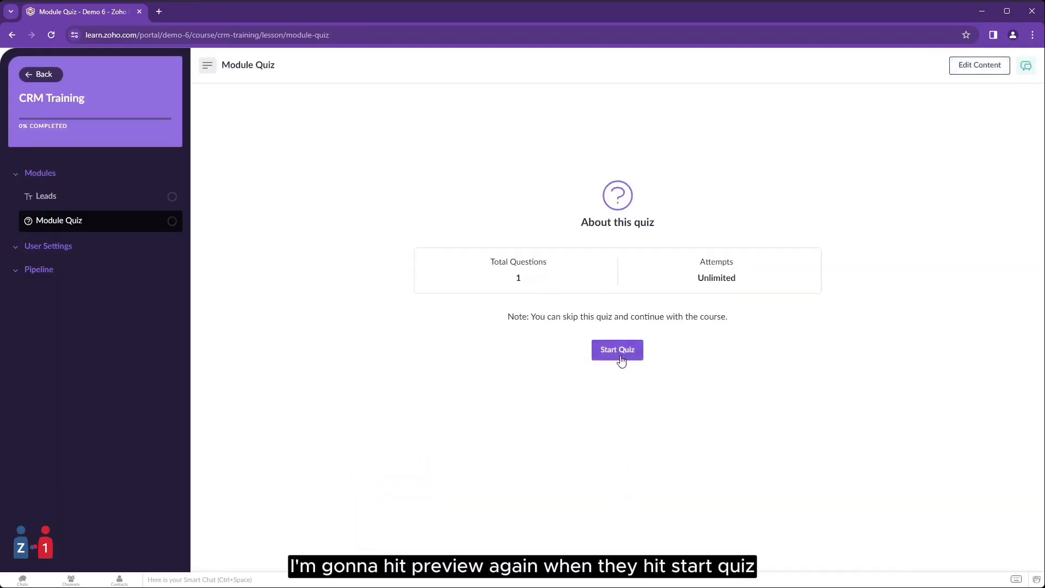
left_click(621, 355)
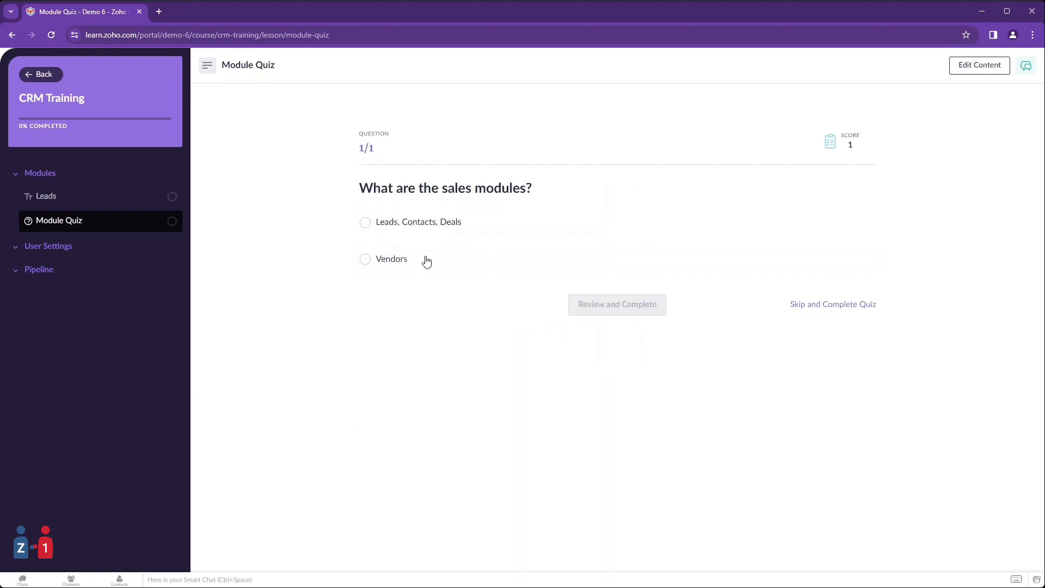
left_click(431, 230)
left_click(636, 310)
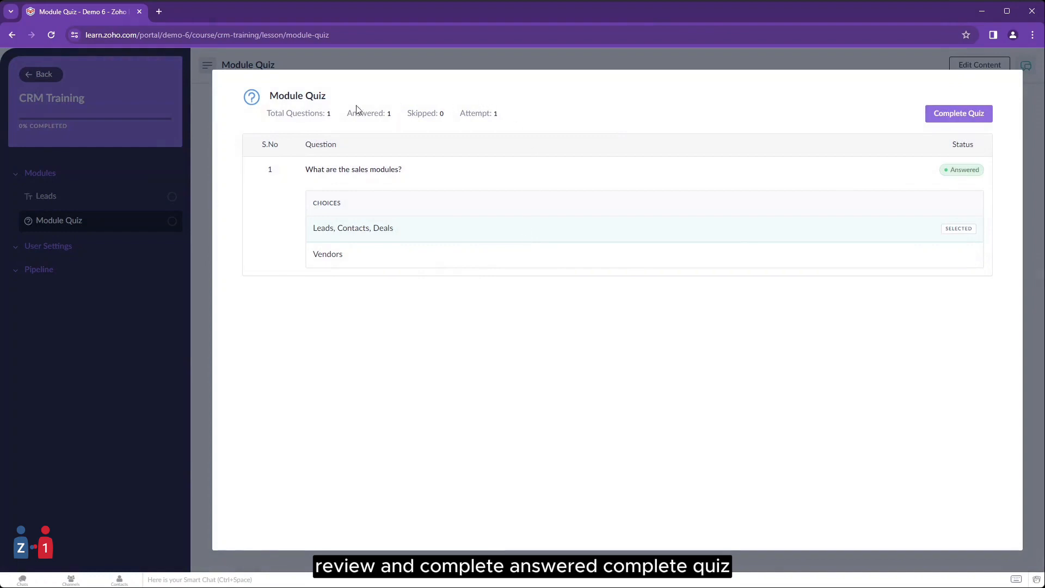
left_click(971, 115)
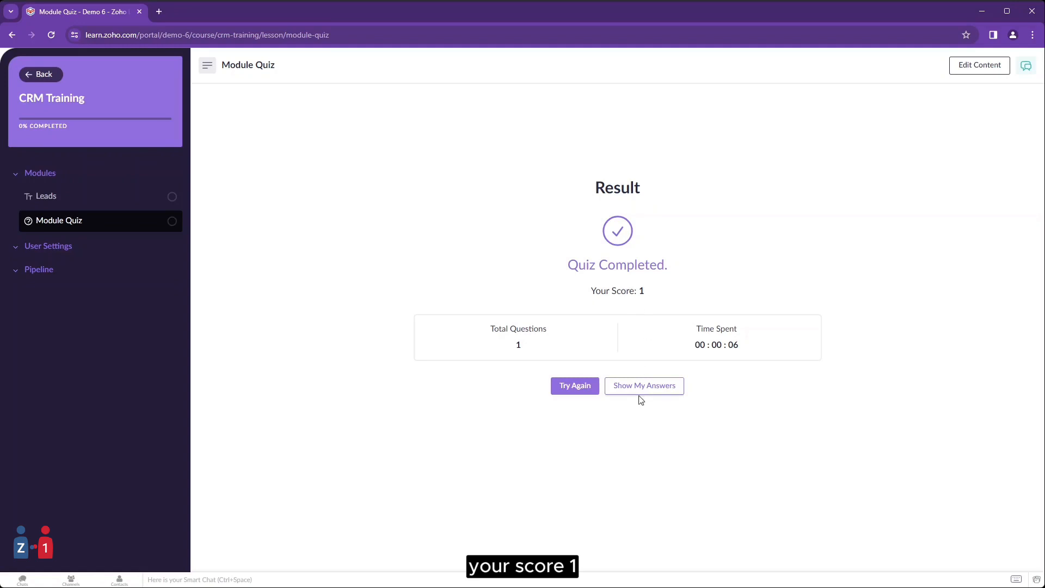
Return to editing the quiz and set the question's score to 10
left_click(977, 68)
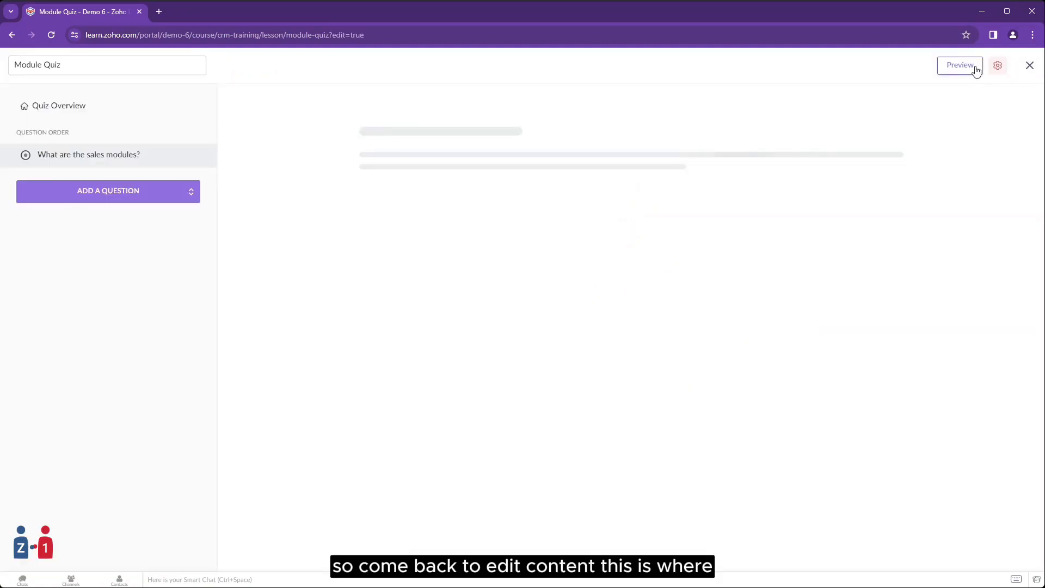
scroll(488, 470, "down", 2)
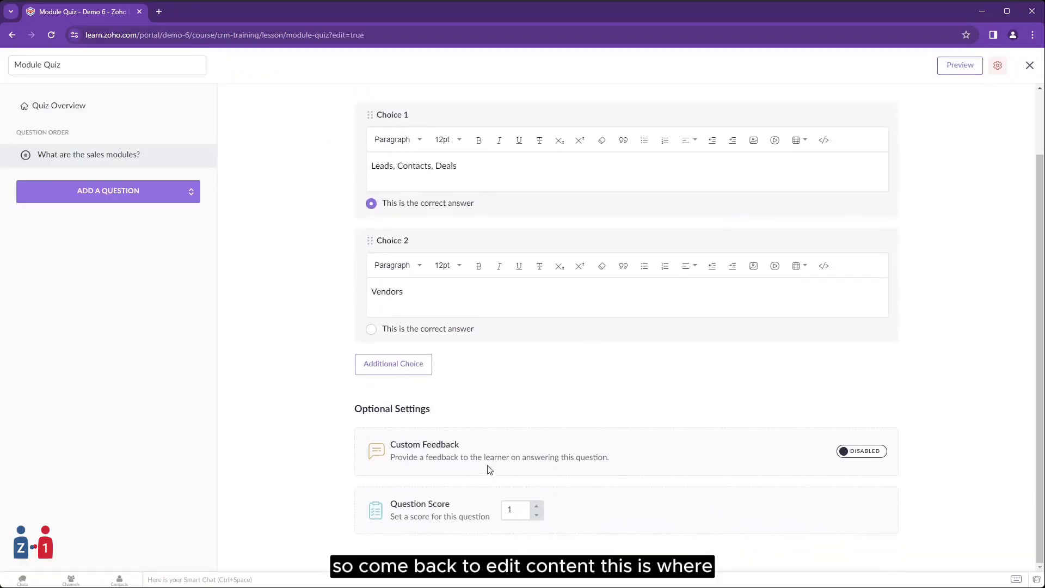
left_click(536, 506)
left_click(536, 505)
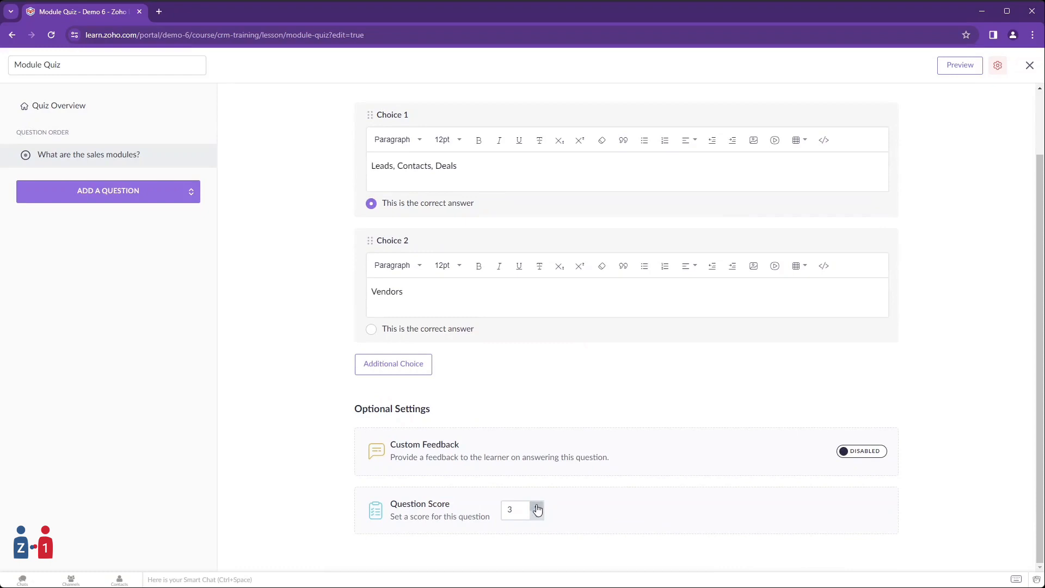
left_click(536, 505)
left_click(537, 505)
left_click(536, 505)
left_click(536, 505)
left_click(536, 505)
left_click(536, 505)
left_click(536, 505)
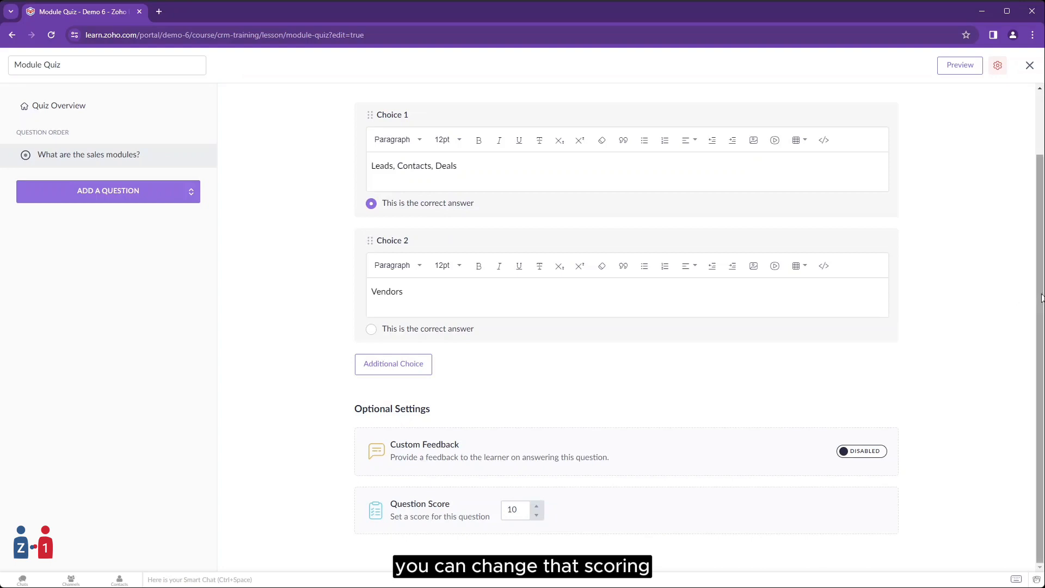
scroll(1041, 297, "up", 1)
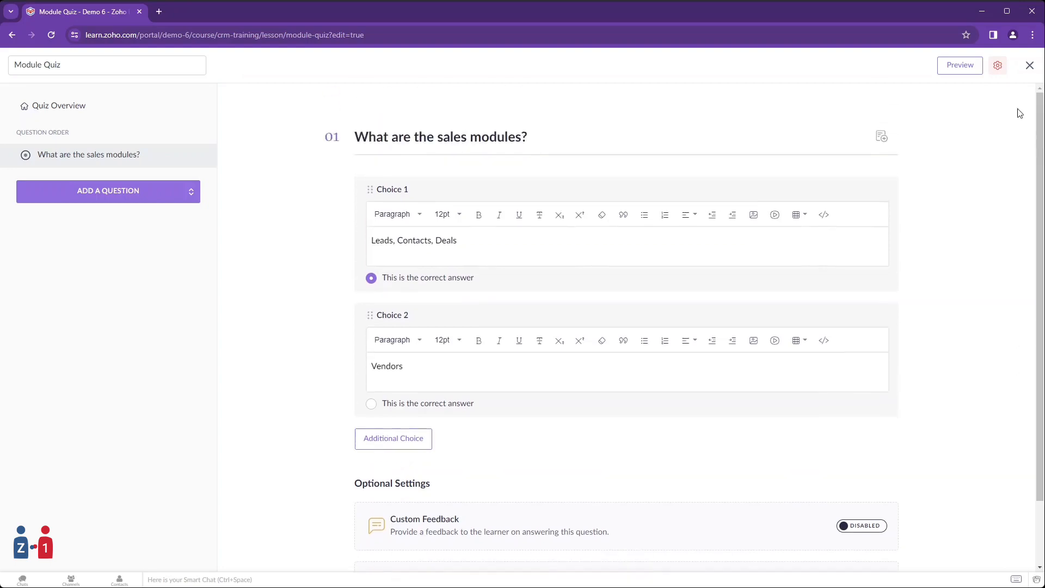
Close the quiz editor and publish the CRM Training course for invited learners only
left_click(1029, 66)
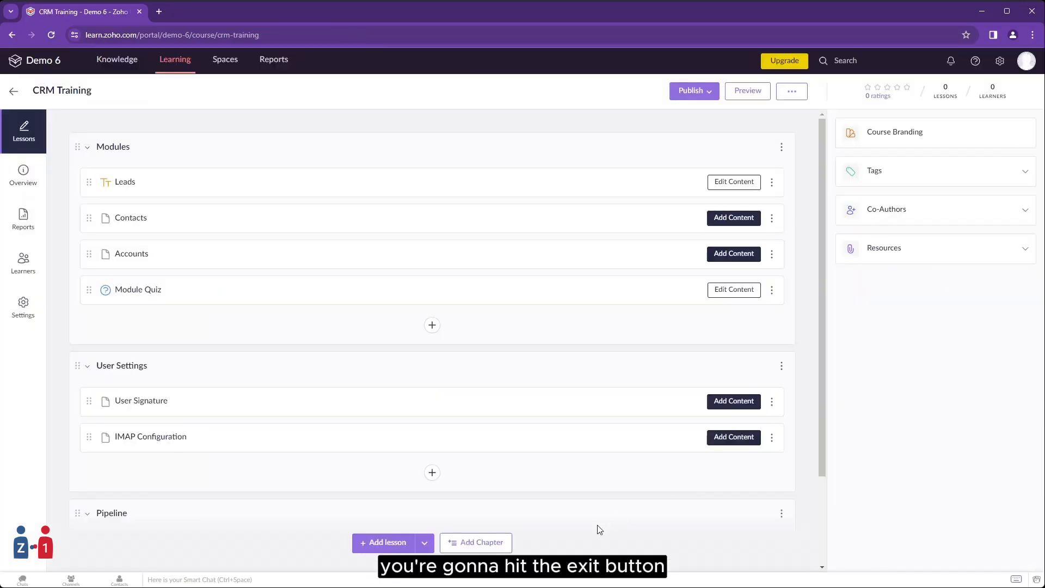
left_click(708, 93)
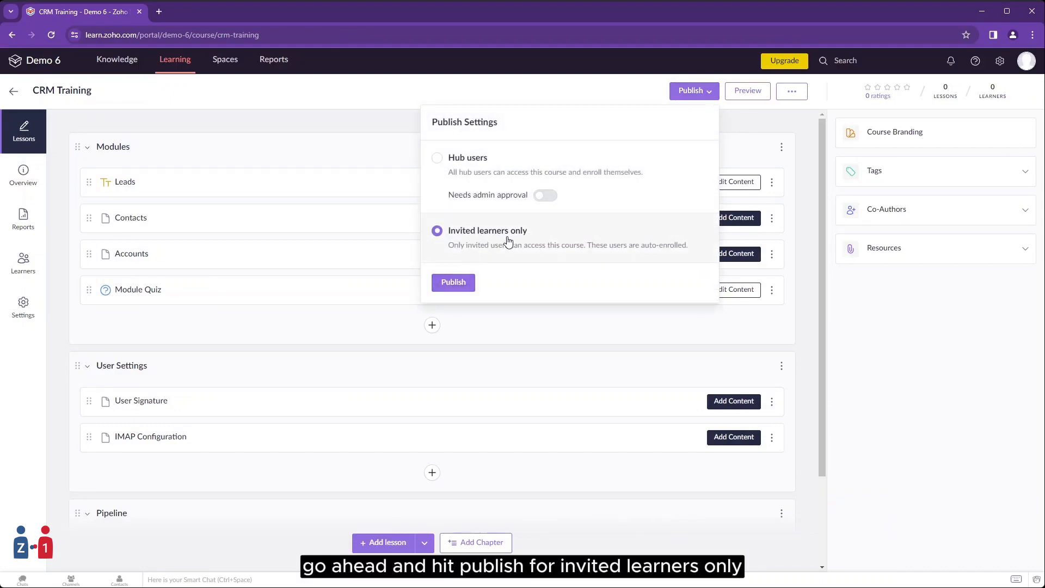
left_click(453, 282)
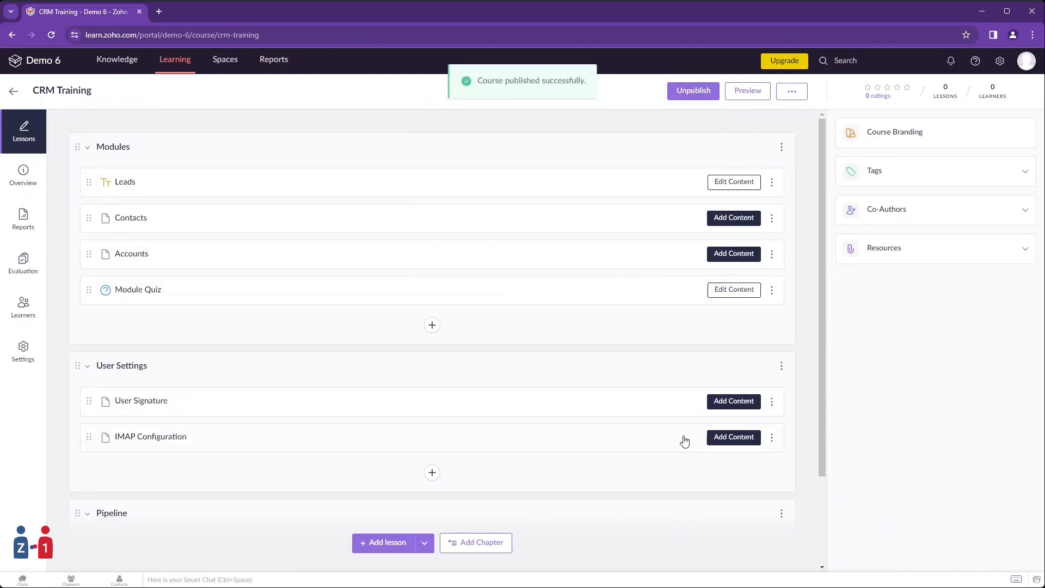
Go to the list of authored courses and reopen the CRM Training course
left_click(166, 66)
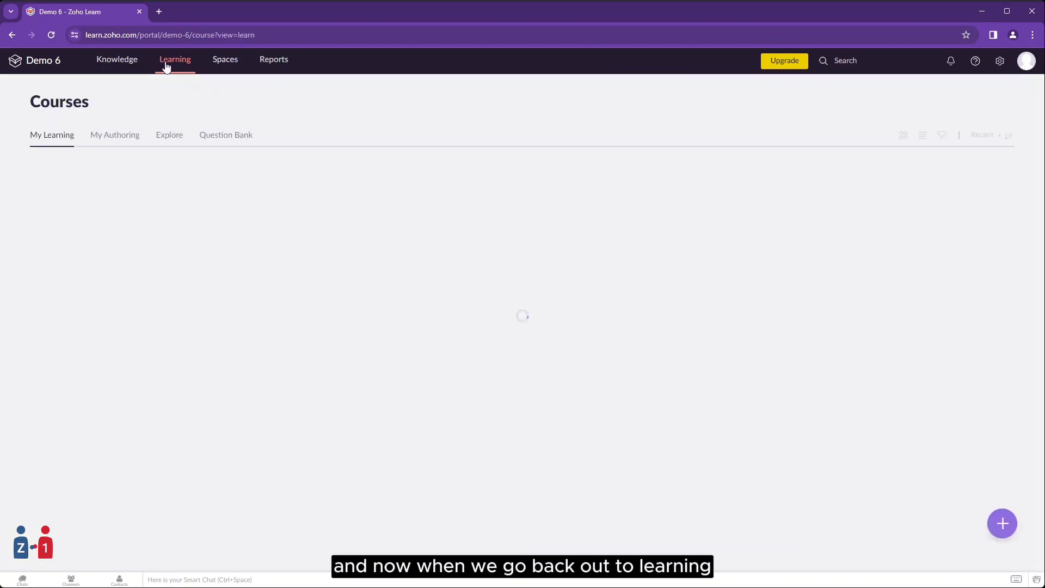
left_click(111, 136)
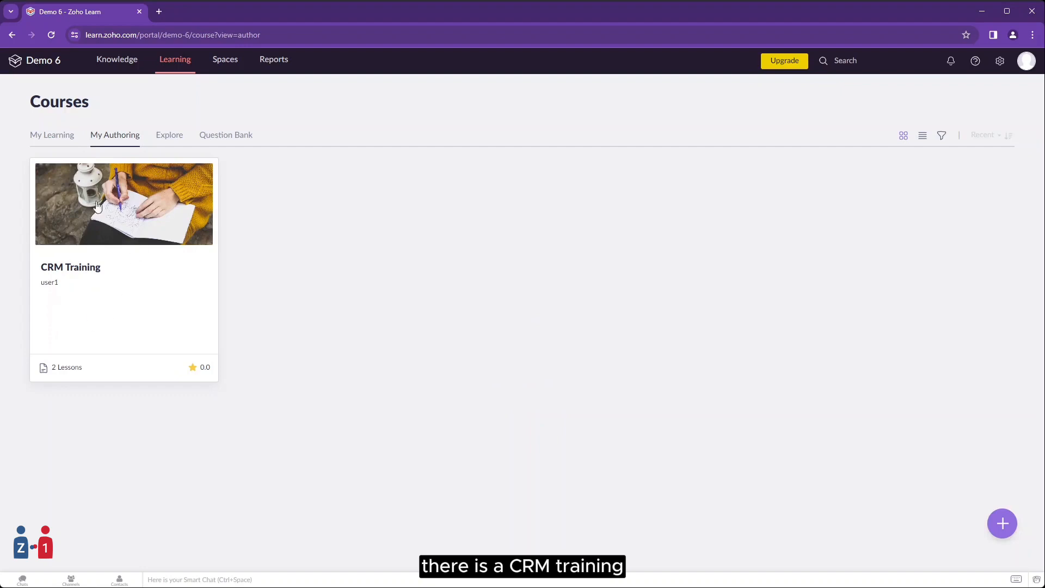
left_click(94, 289)
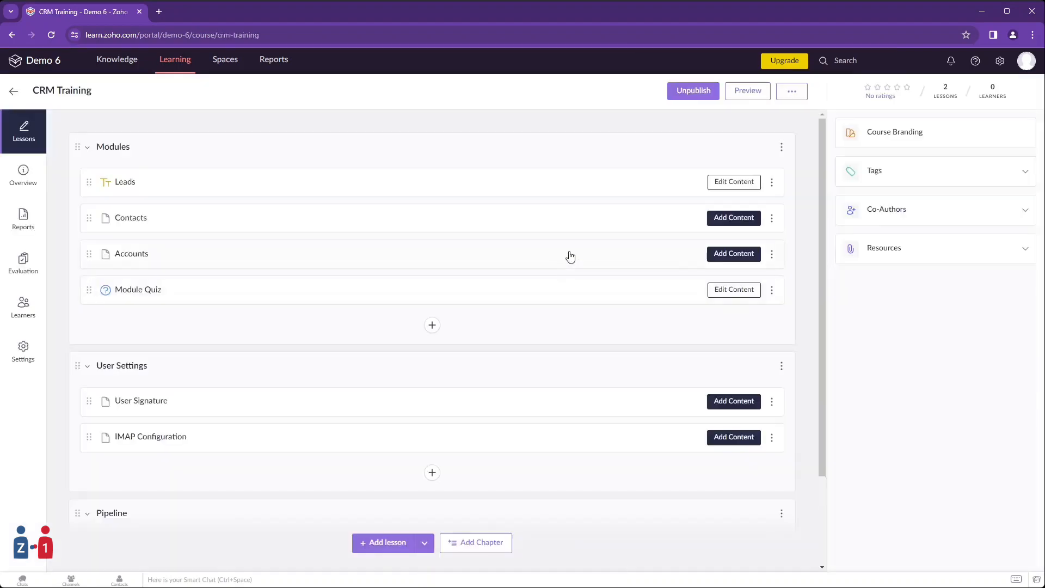
Review the published course's lesson list, its overview page and its learner reports
scroll(661, 240, "down", 1)
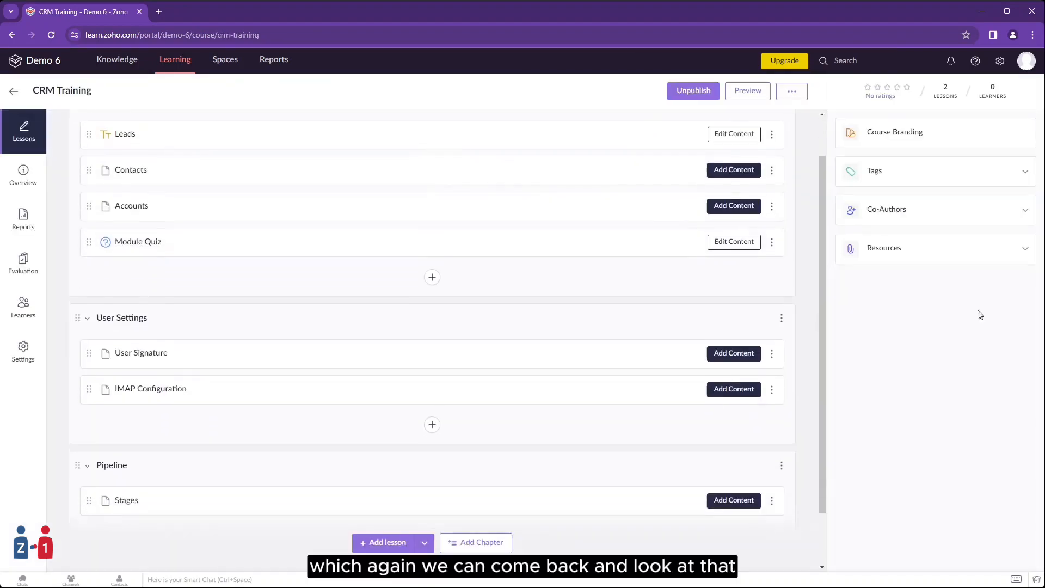
left_click(27, 177)
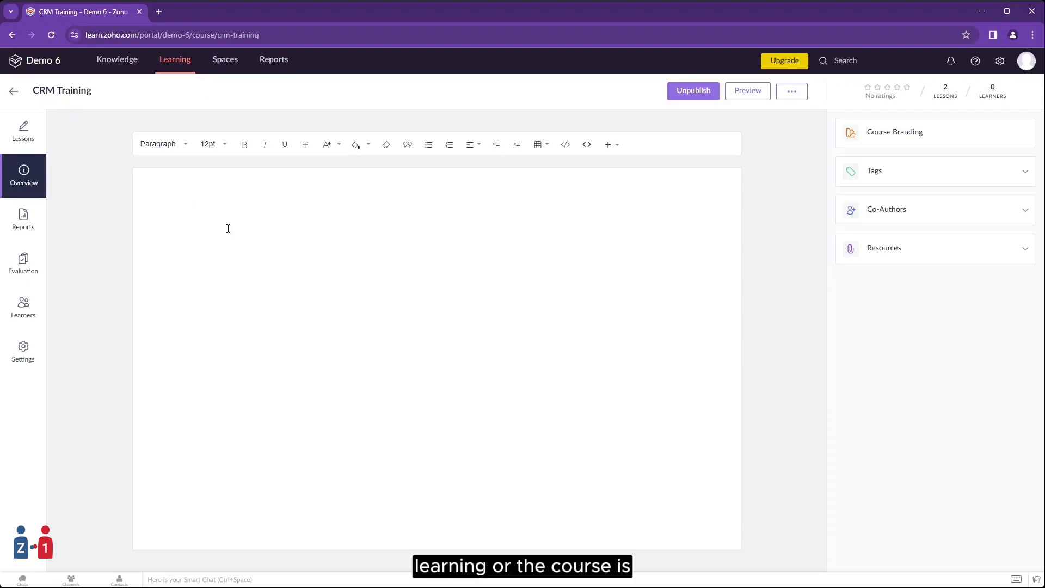
left_click(30, 232)
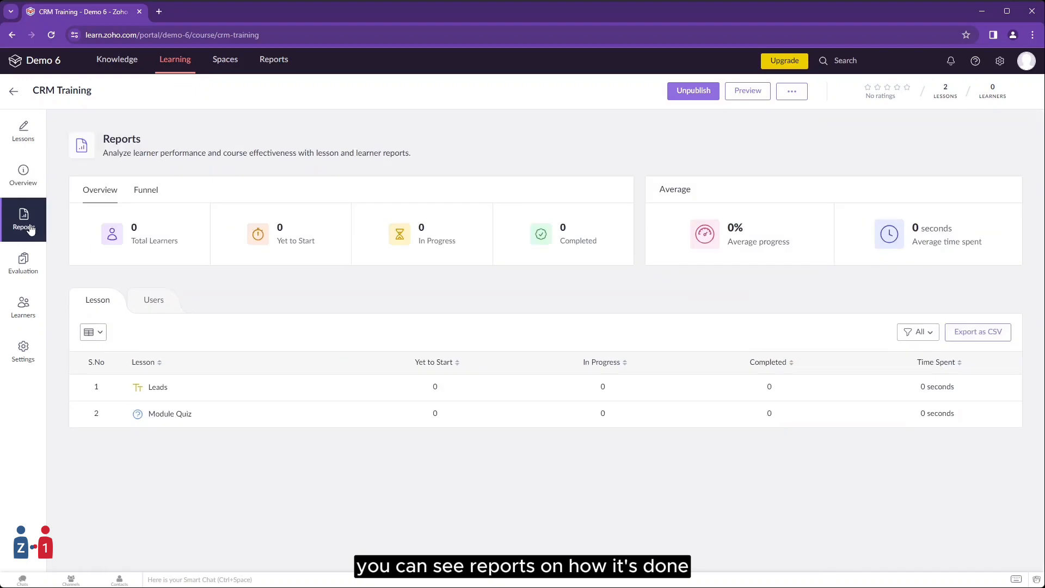
Review the CRM Training course's evaluation page, learner list and full range of course settings
left_click(30, 281)
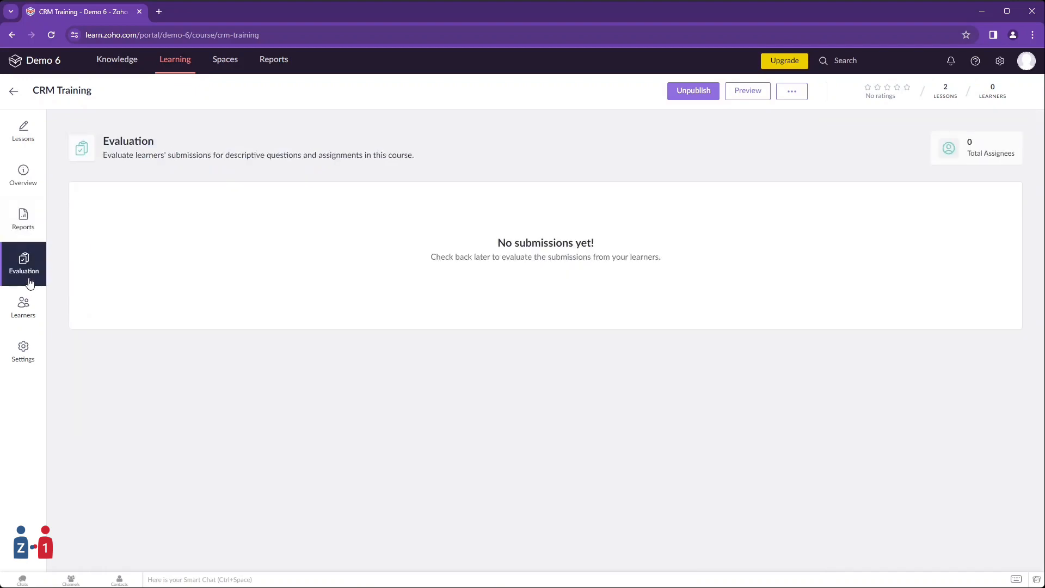
left_click(35, 320)
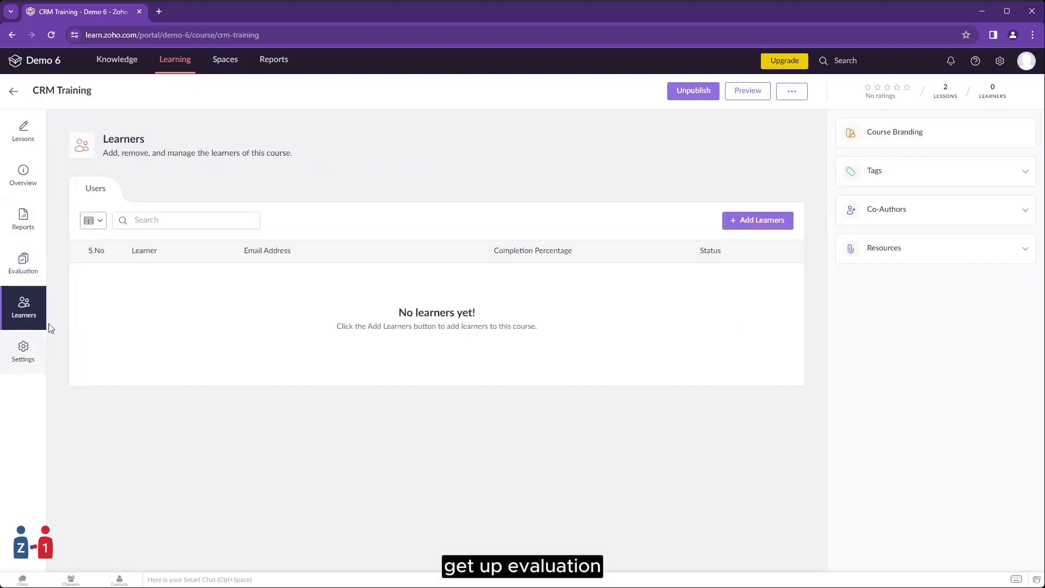
left_click(30, 365)
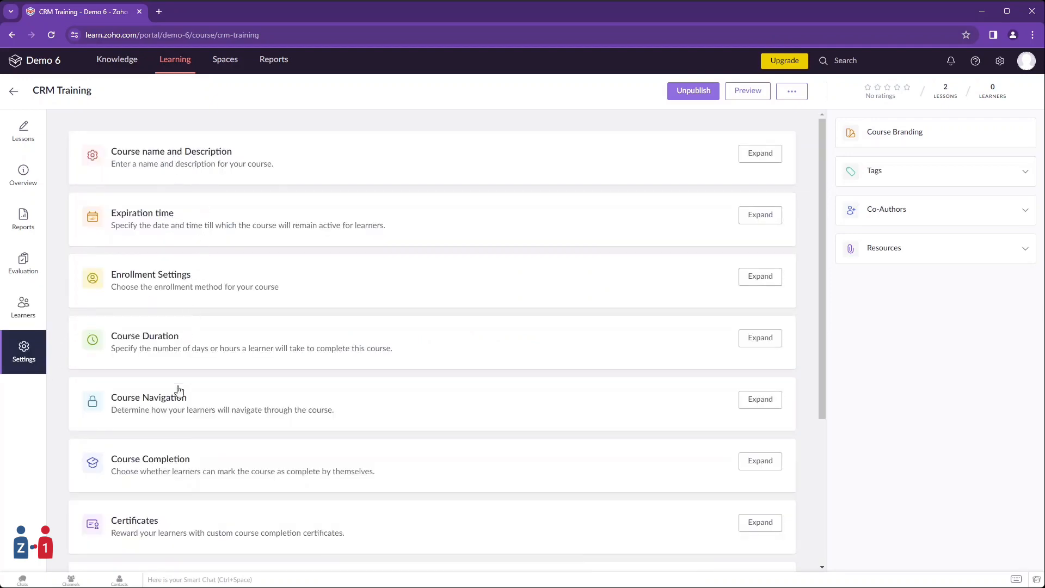
scroll(170, 422, "down", 4)
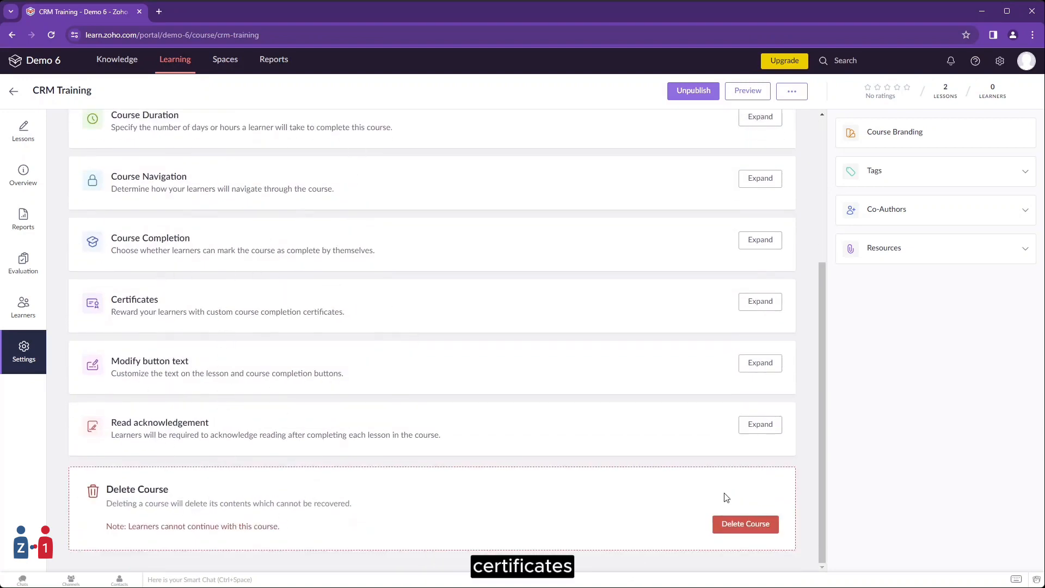
left_click_drag(823, 458, 835, 280)
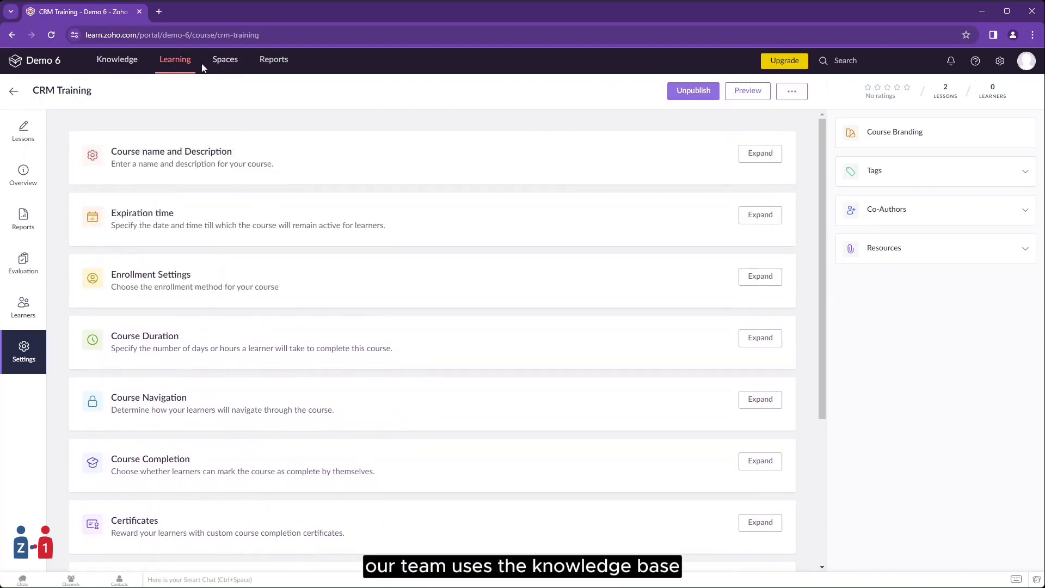
View the list of knowledge manuals and return to the list of authored courses
left_click(106, 63)
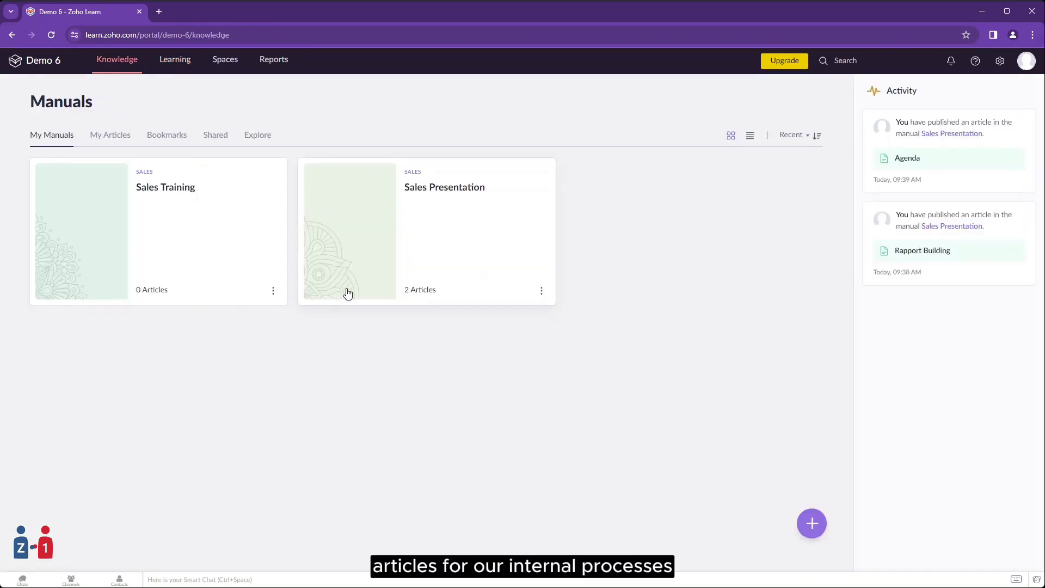
left_click(178, 69)
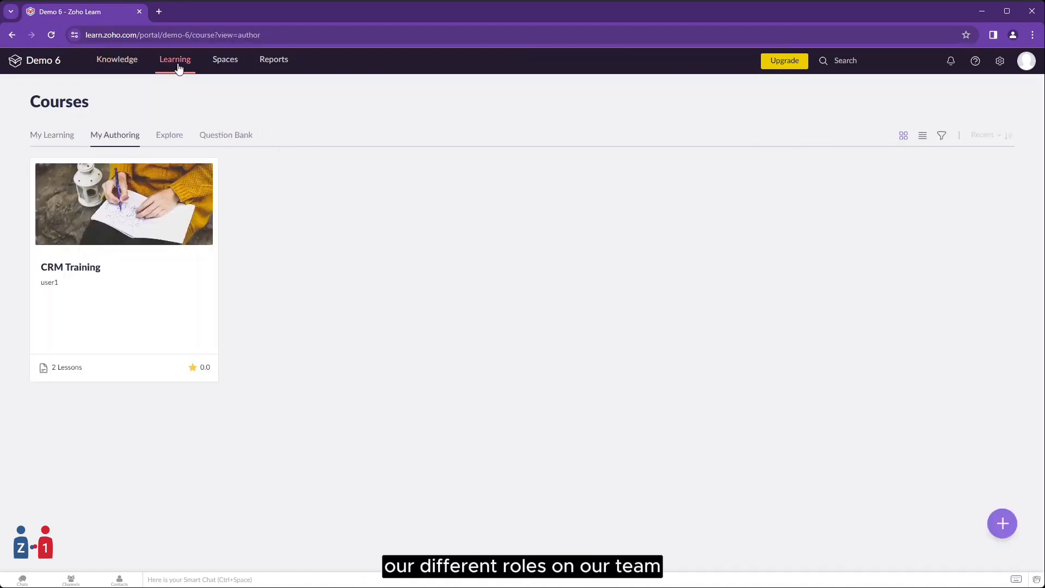